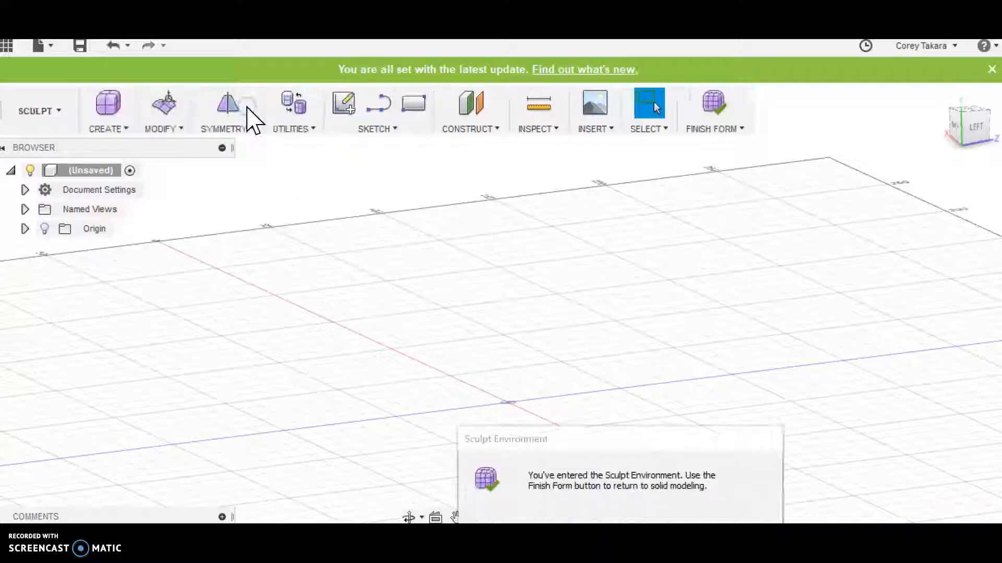
# - Dismiss the environment notice and draw a centre-based box on a vertical origin plane, about 78 by 38 mm
pyautogui.moveTo(631, 435); pyautogui.dragTo(624, 232)
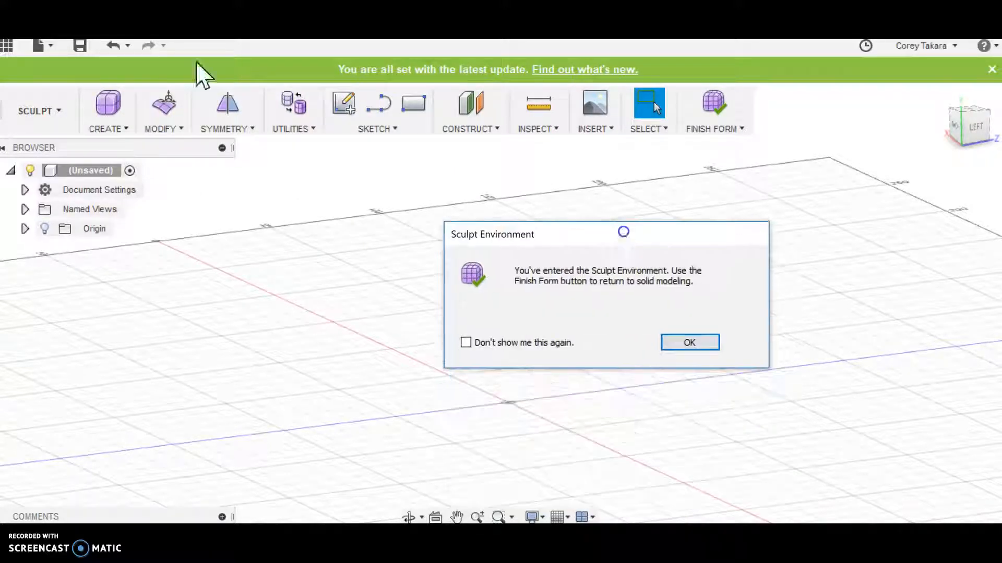
pyautogui.click(693, 343)
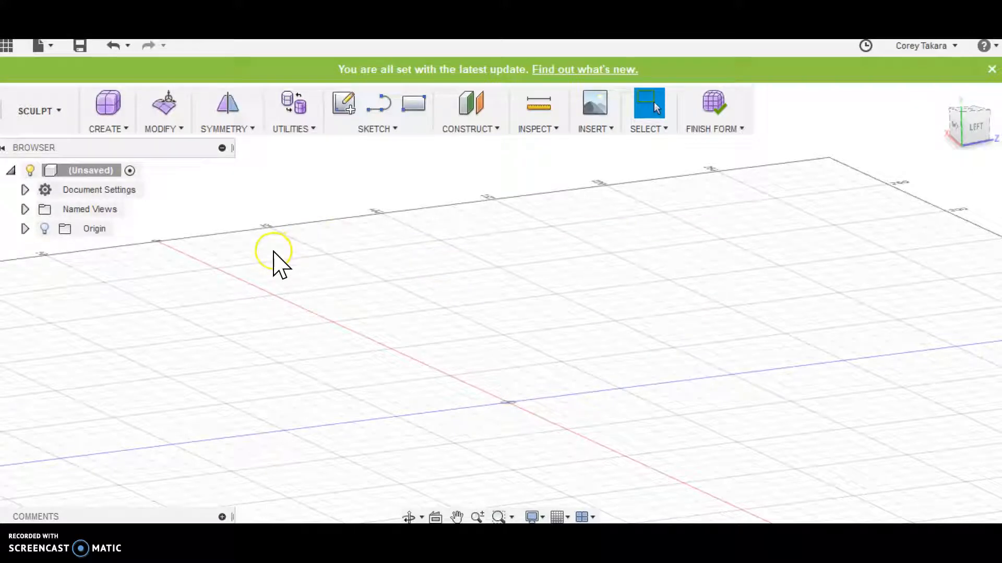
pyautogui.click(114, 131)
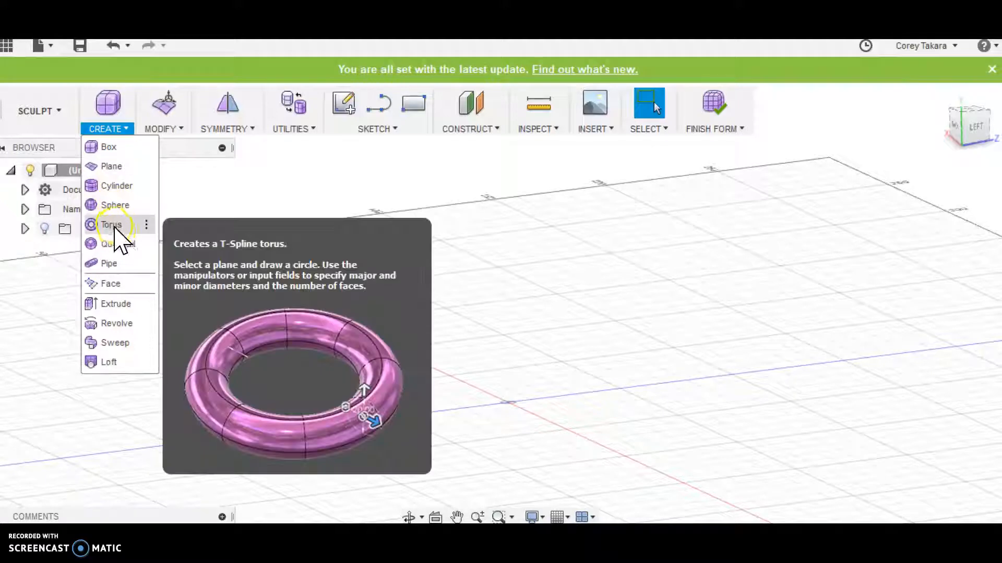
pyautogui.click(108, 146)
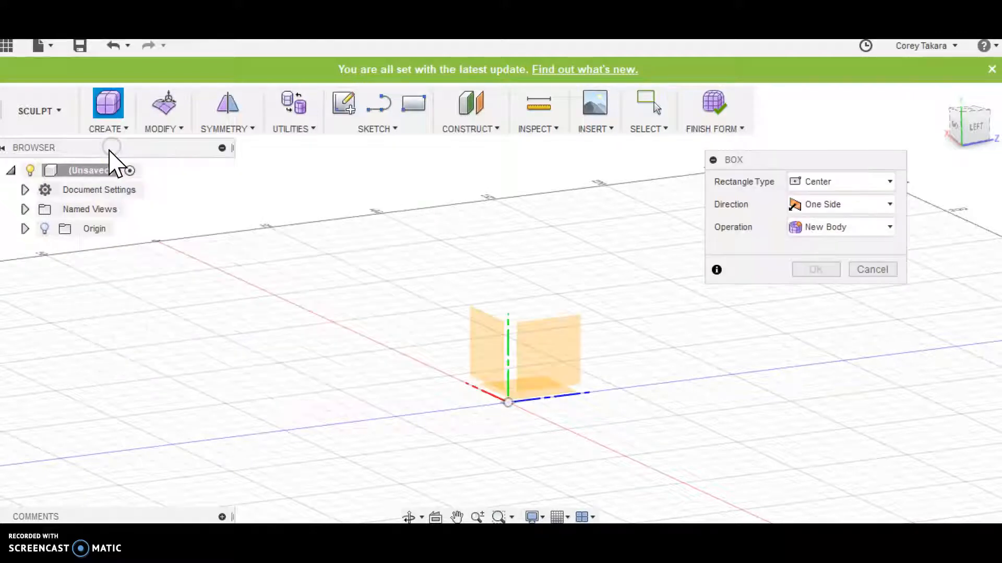
pyautogui.click(515, 404)
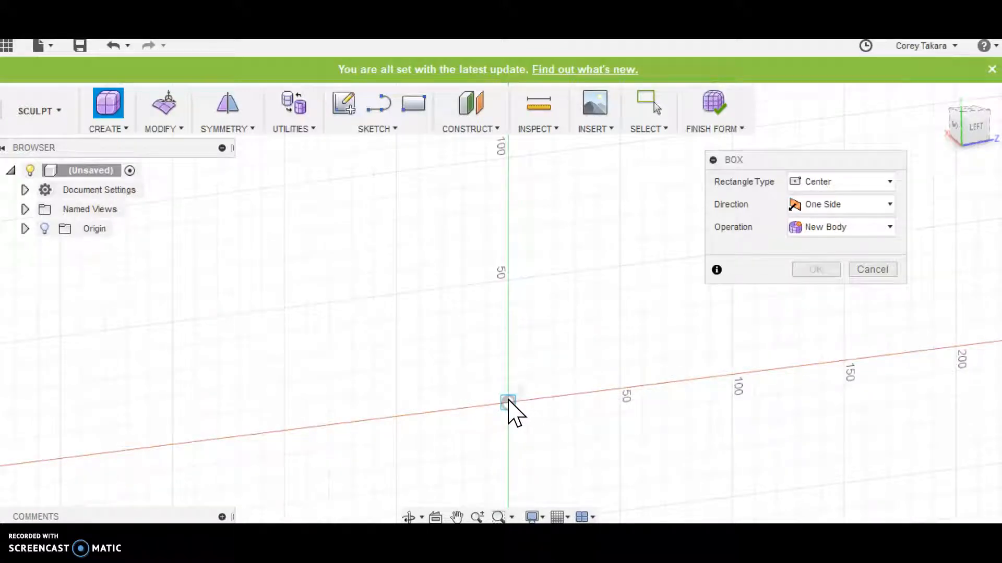
pyautogui.click(509, 404)
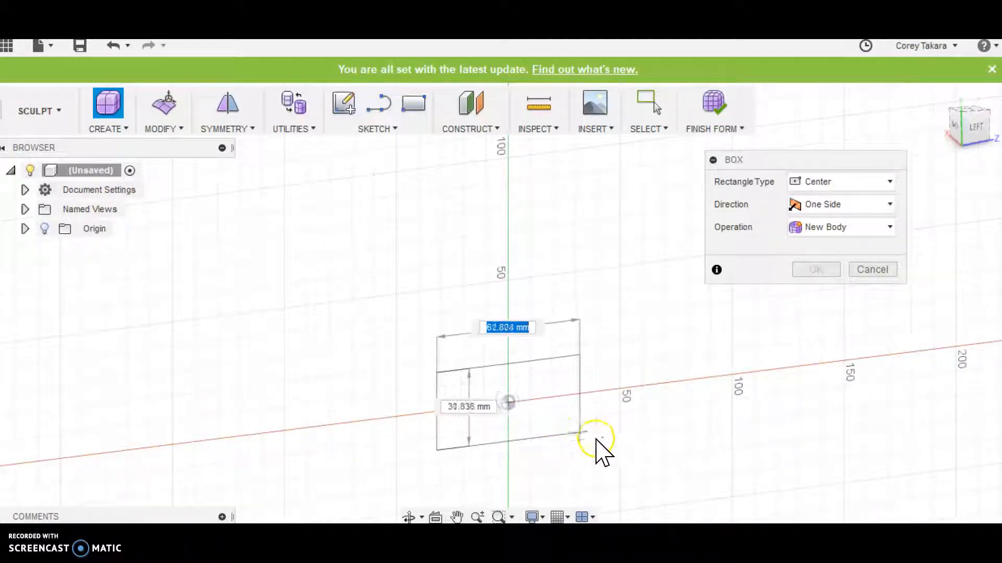
pyautogui.click(598, 441)
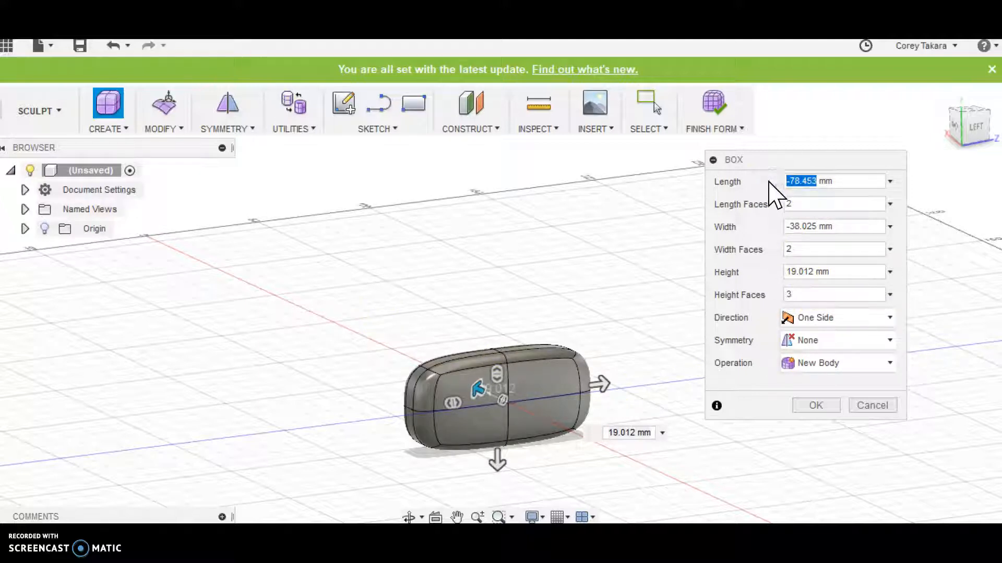
# - Set the box's length, width and height to 50 mm each
pyautogui.write('50')
pyautogui.click(806, 226)
pyautogui.click(799, 244)
pyautogui.doubleClick(820, 225)
pyautogui.write('50')
pyautogui.click(817, 297)
pyautogui.click(808, 273)
pyautogui.doubleClick(815, 272)
pyautogui.write('50')
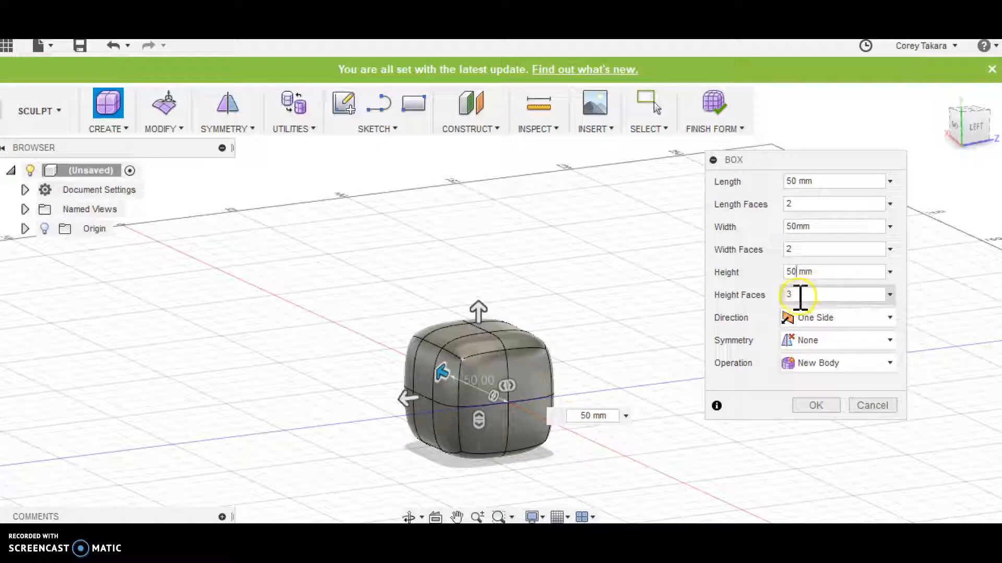
# - Set the box's width faces to 3 and height faces to 2, and create it
pyautogui.write('3')
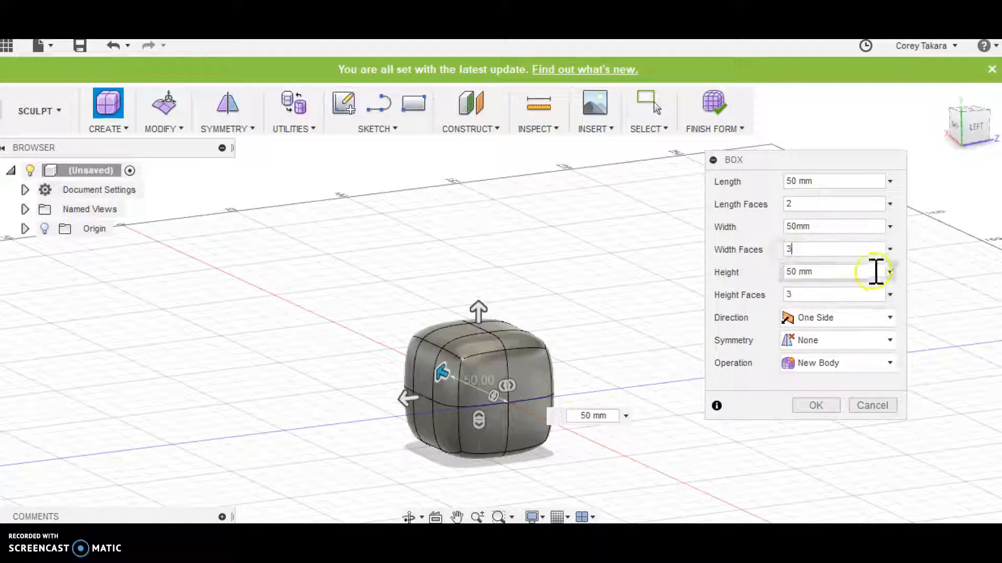
pyautogui.click(811, 288)
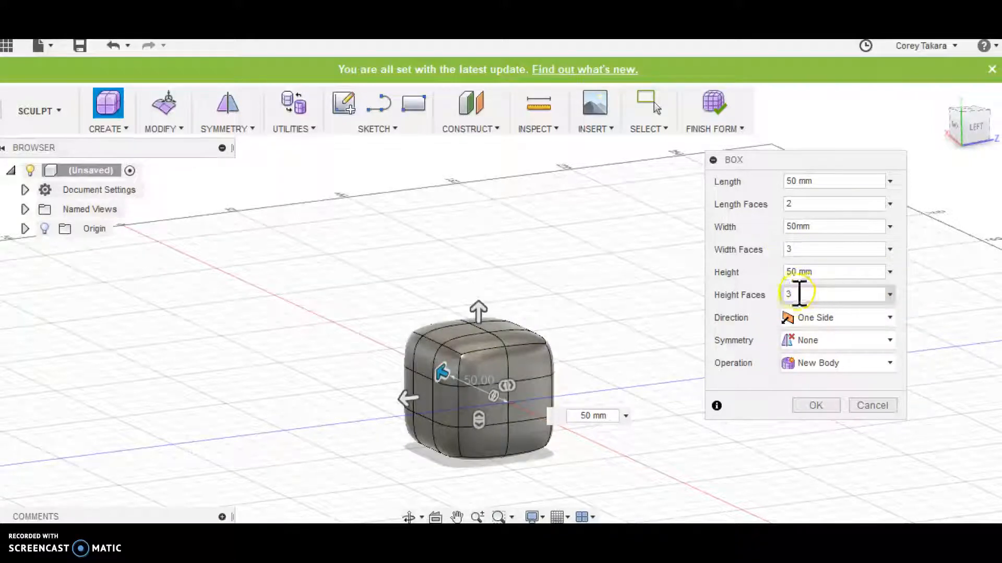
pyautogui.write('2')
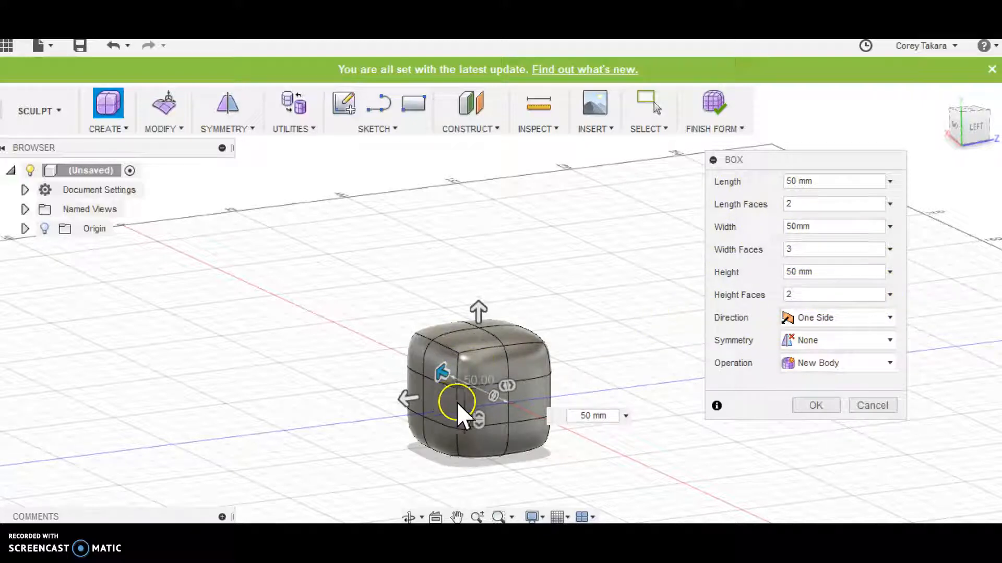
pyautogui.click(817, 405)
pyautogui.click(710, 376)
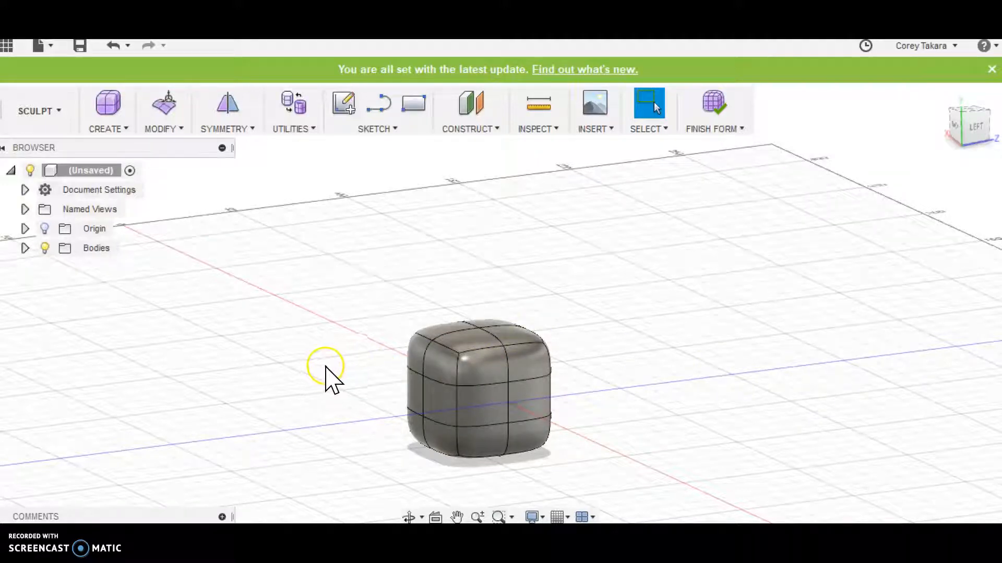
# - Use Edit Form to pull one middle-row face on the box's back side outward
pyautogui.keyDown('shift'); pyautogui.moveTo(335, 360); pyautogui.dragTo(462, 378, button='middle'); pyautogui.keyUp('shift')
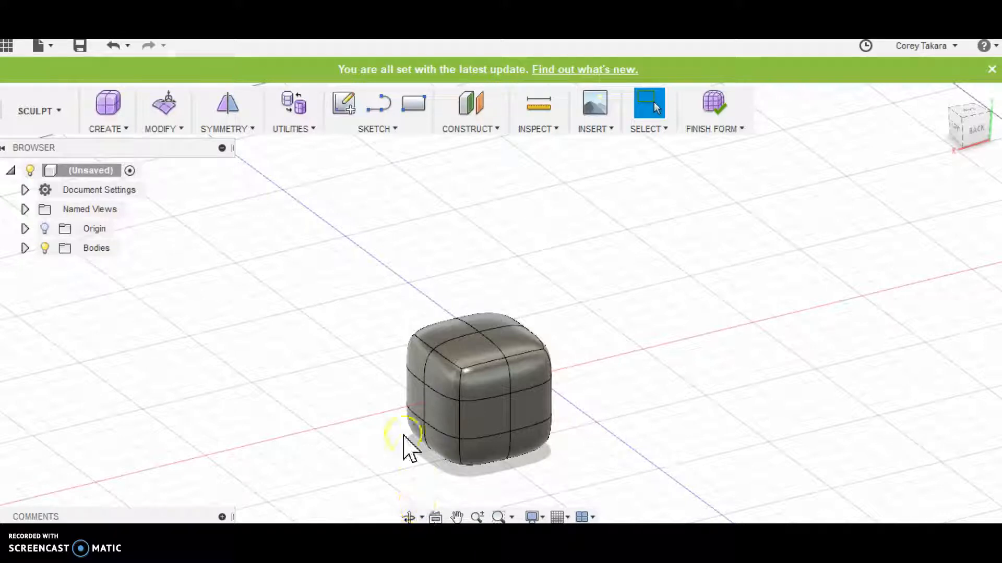
pyautogui.keyDown('shift'); pyautogui.moveTo(586, 416); pyautogui.dragTo(515, 404, button='middle'); pyautogui.keyUp('shift')
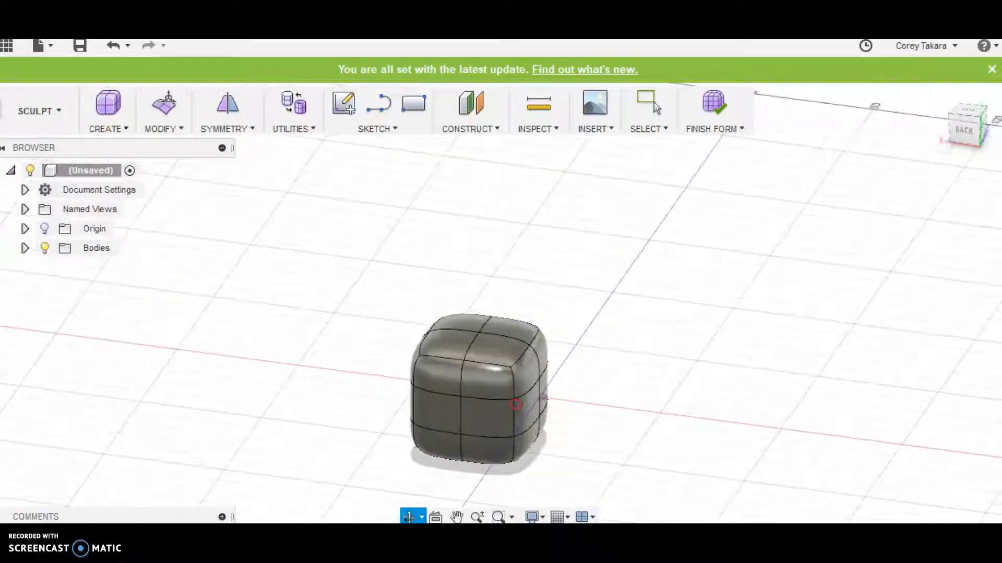
pyautogui.click(620, 397)
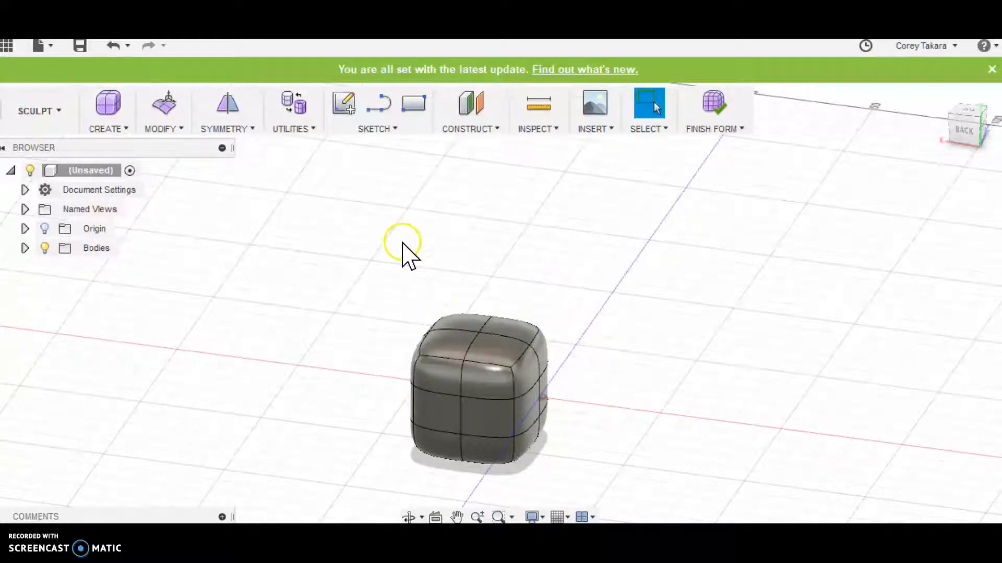
pyautogui.click(175, 130)
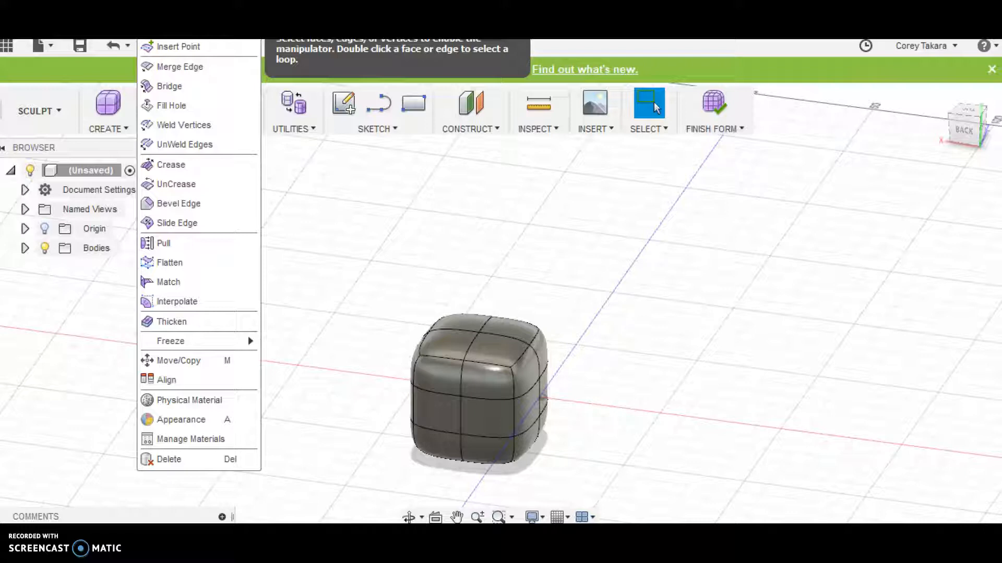
pyautogui.click(177, 16)
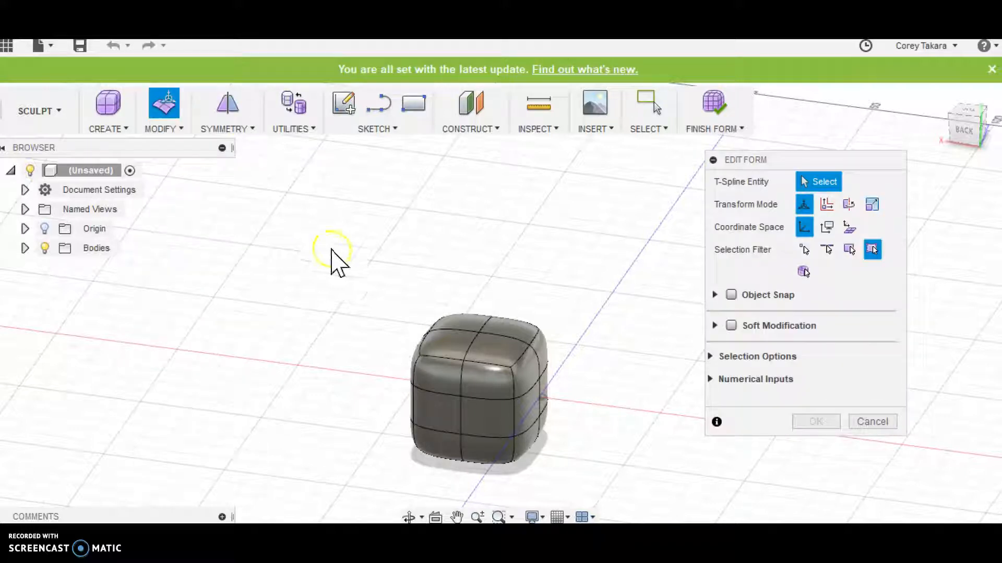
pyautogui.click(441, 410)
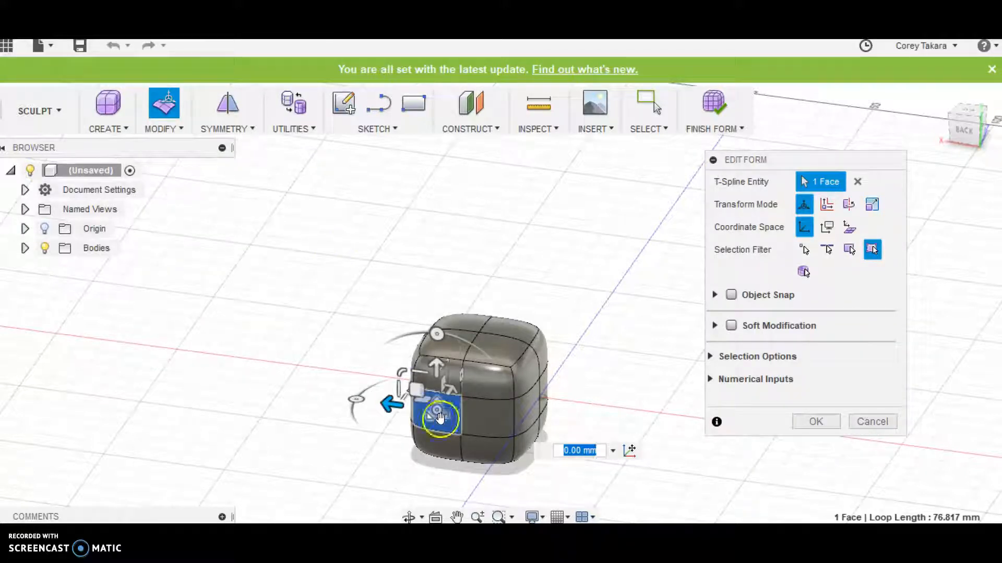
pyautogui.keyDown('shift'); pyautogui.moveTo(504, 429); pyautogui.dragTo(456, 430, button='middle'); pyautogui.keyUp('shift')
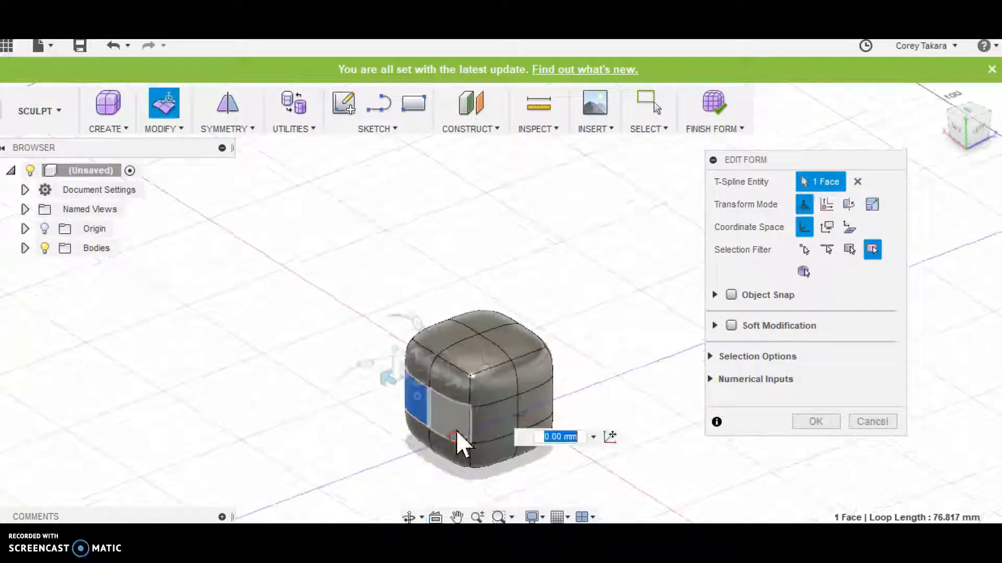
pyautogui.moveTo(458, 381)
pyautogui.mouseDown()
pyautogui.moveTo(420, 397)
pyautogui.moveTo(457, 384)
pyautogui.moveTo(444, 391)
pyautogui.mouseUp()
pyautogui.moveTo(394, 360)
pyautogui.mouseDown()
pyautogui.moveTo(394, 308)
pyautogui.moveTo(393, 358)
pyautogui.moveTo(381, 359)
pyautogui.mouseUp()
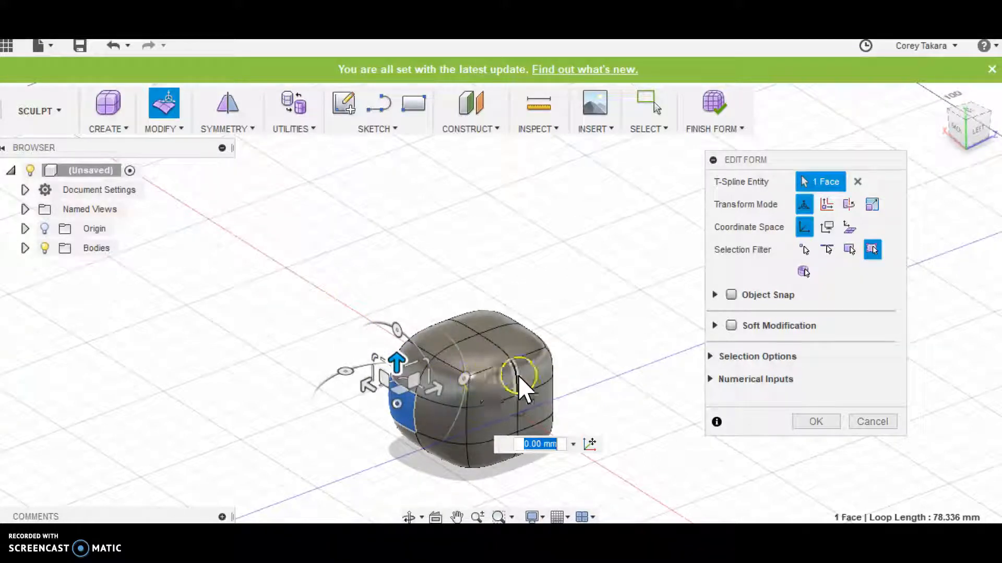
# - Pull the middle-row face nearest the front on the form's left side outward
pyautogui.click(489, 385)
pyautogui.click(540, 377)
pyautogui.click(545, 409)
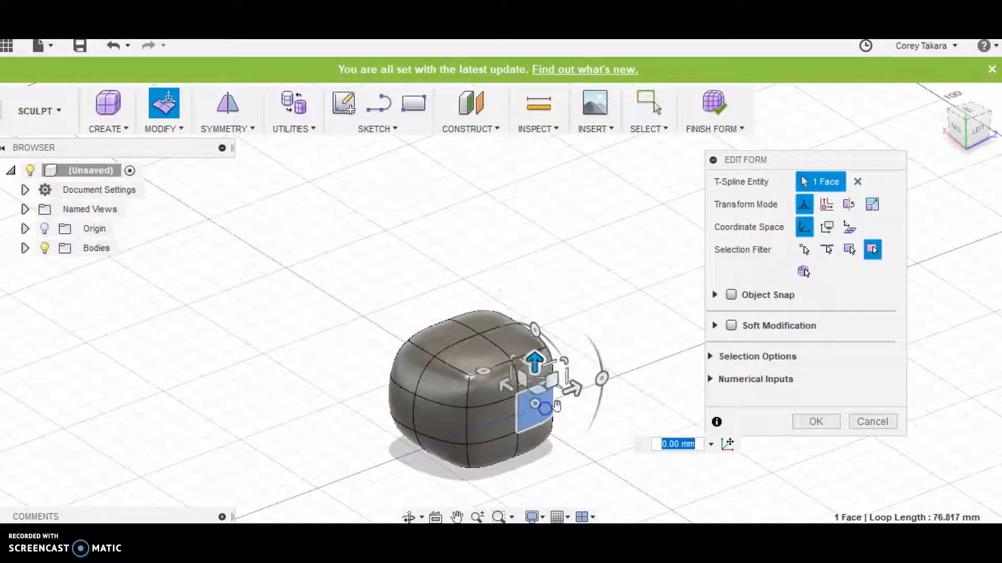
pyautogui.moveTo(573, 388); pyautogui.dragTo(537, 407)
# - Move the middle-row face on the form's front side, in the column nearest the right side, outward by 20 mm
pyautogui.keyDown('shift'); pyautogui.moveTo(621, 393); pyautogui.dragTo(539, 433, button='middle'); pyautogui.keyUp('shift')
pyautogui.click(542, 436)
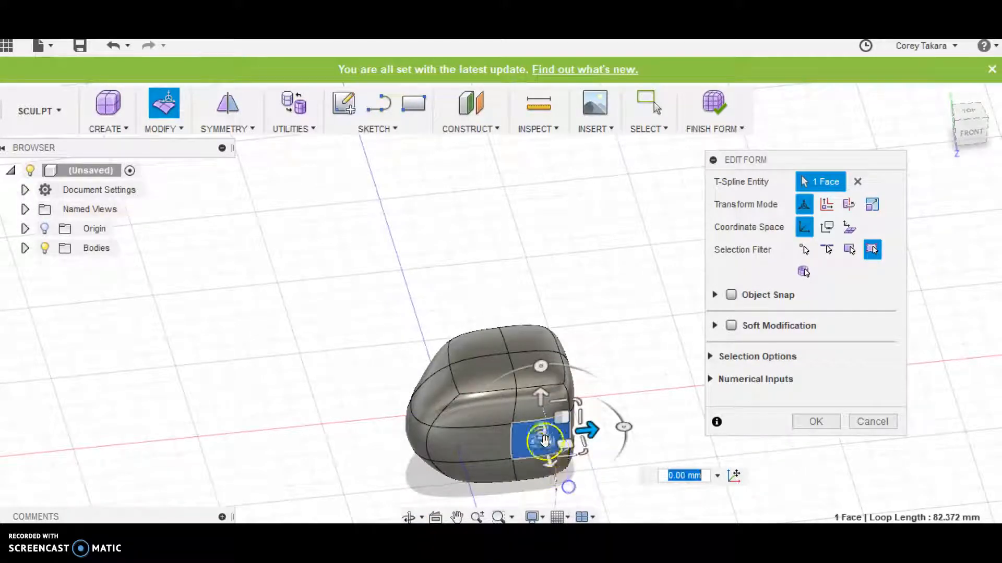
pyautogui.write('20')
pyautogui.press('Return')
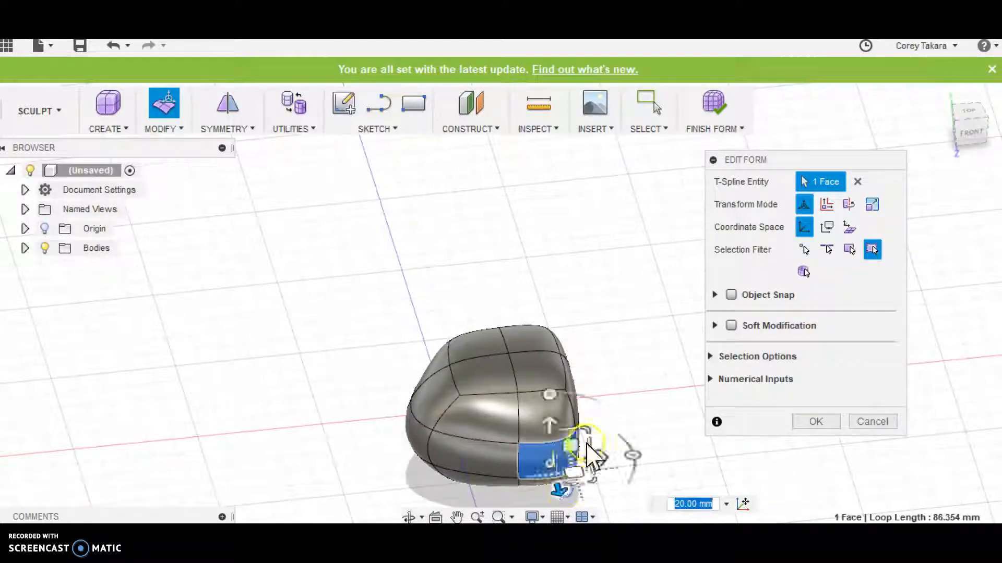
# - Pull the middle-row face on the form's right side, nearest the back, outward by 20 mm with the adjoining selection
pyautogui.keyDown('shift'); pyautogui.moveTo(584, 441); pyautogui.dragTo(548, 470, button='middle'); pyautogui.keyUp('shift')
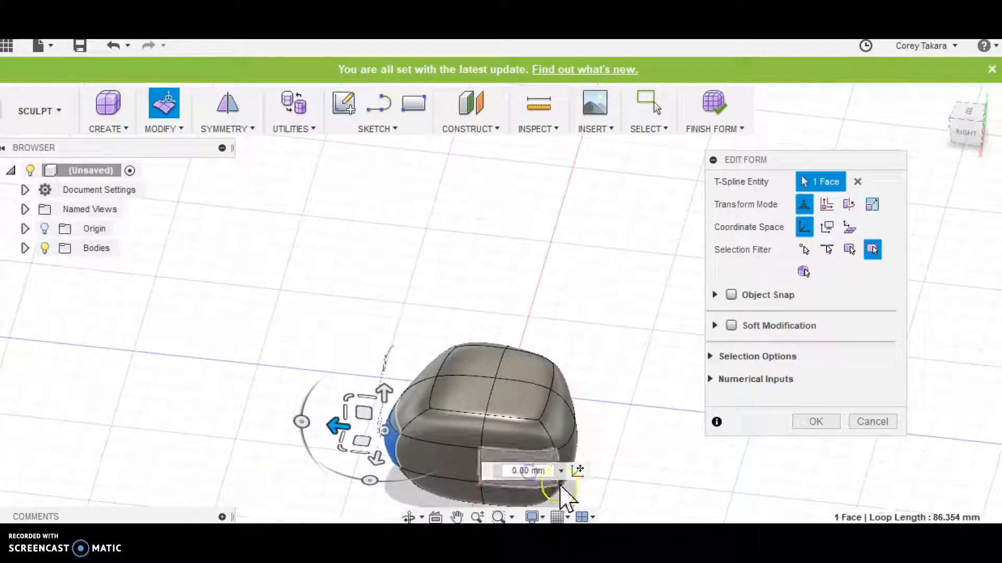
pyautogui.scroll(1, 562, 420)
pyautogui.scroll(-3, 568, 433)
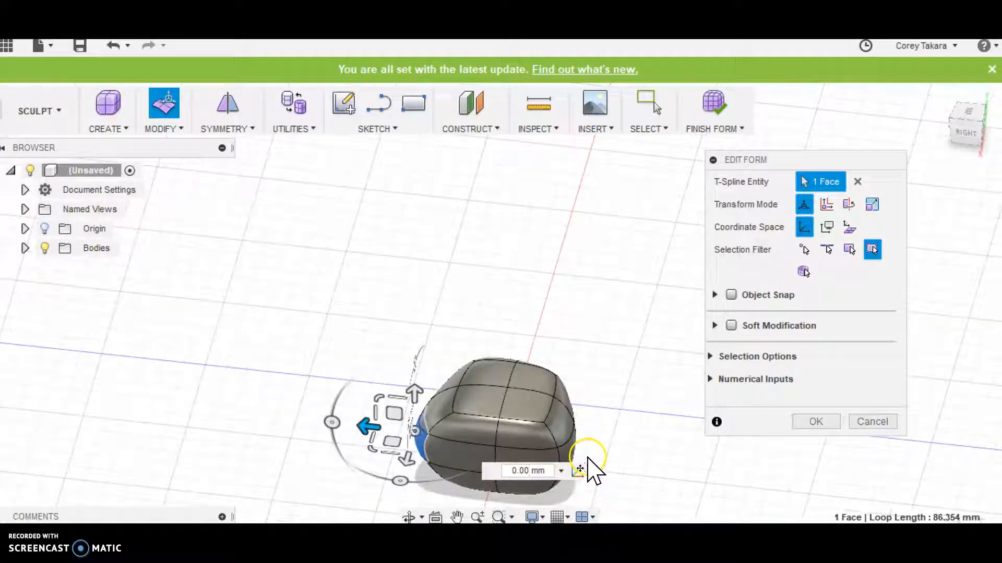
pyautogui.scroll(-1, 587, 458)
pyautogui.click(530, 449)
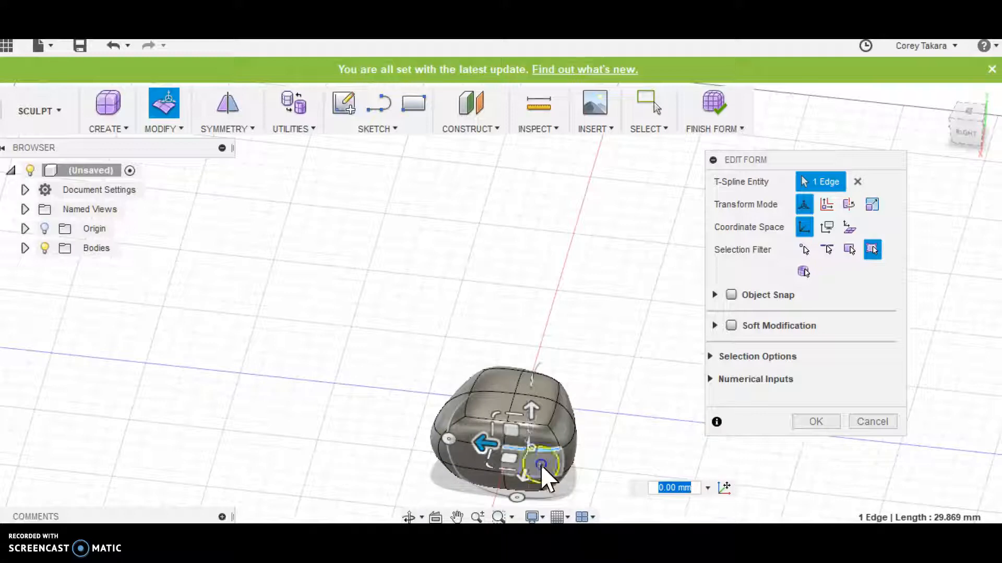
pyautogui.click(529, 459)
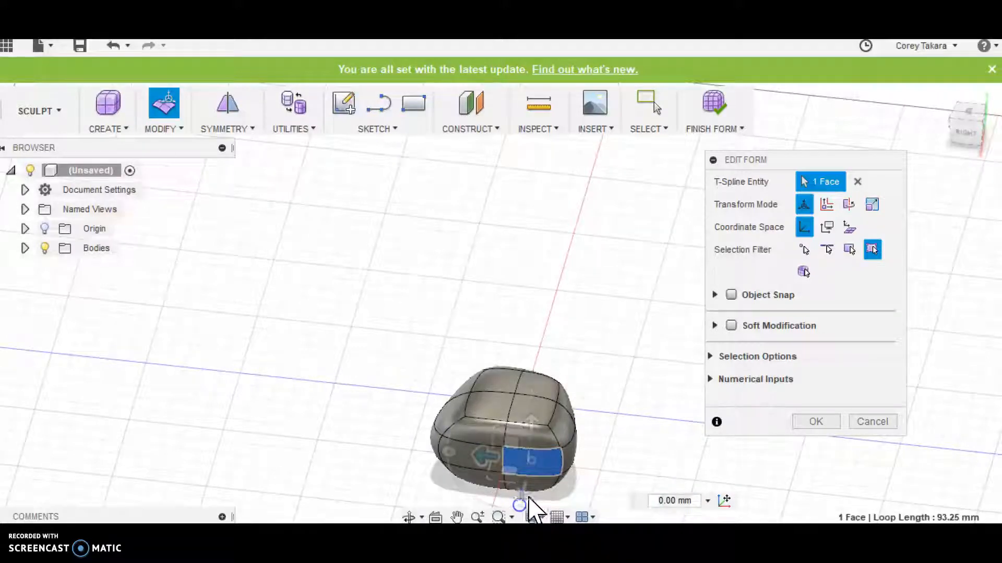
pyautogui.moveTo(526, 499); pyautogui.dragTo(558, 472)
pyautogui.keyDown('shift'); pyautogui.moveTo(616, 467); pyautogui.dragTo(422, 454, button='middle'); pyautogui.keyUp('shift')
pyautogui.moveTo(422, 454); pyautogui.dragTo(384, 454)
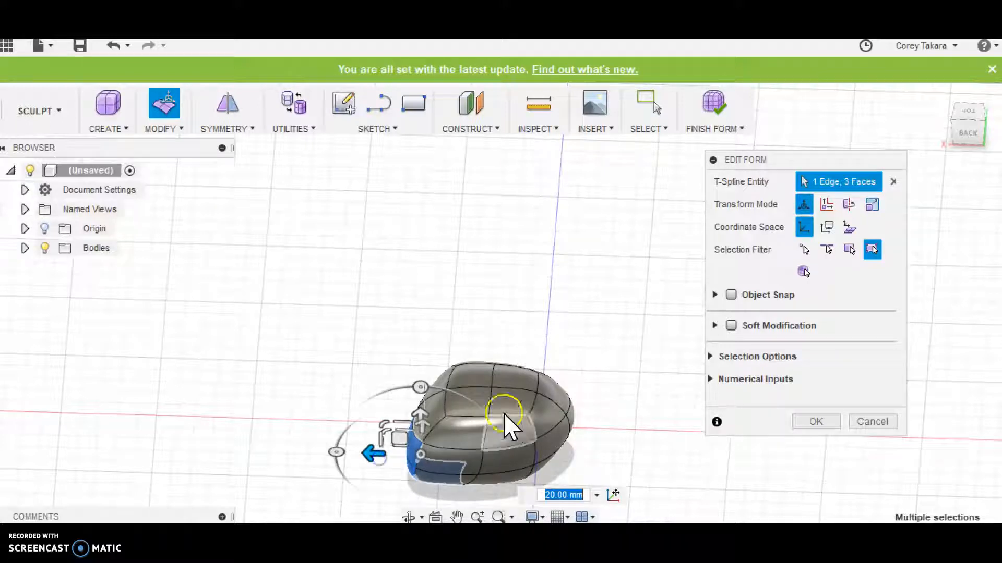
# - Select the four top faces of the form and raise them 40 mm
pyautogui.keyDown('shift'); pyautogui.moveTo(603, 444); pyautogui.dragTo(513, 417, button='middle'); pyautogui.keyUp('shift')
pyautogui.click(503, 415)
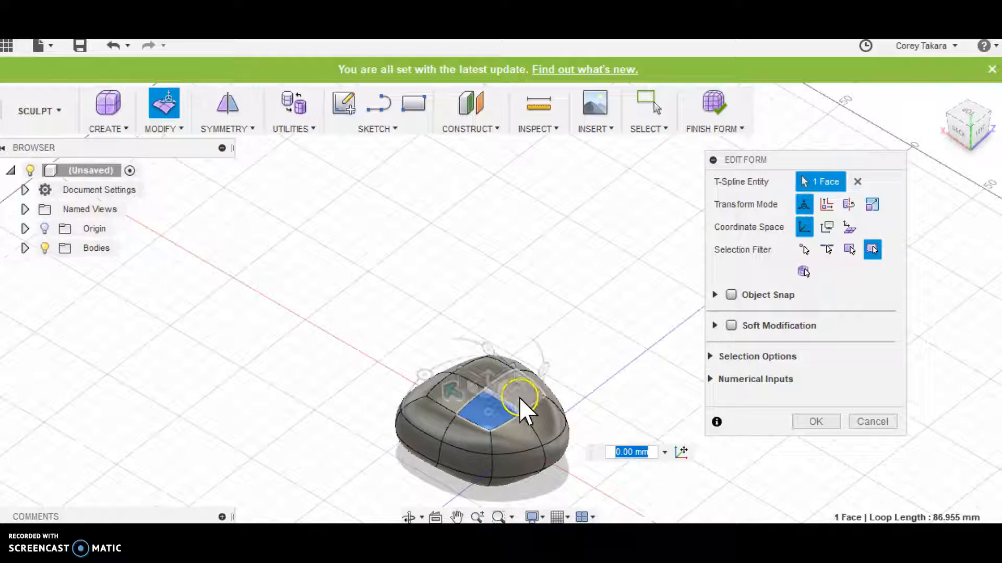
pyautogui.keyDown('shift'); pyautogui.click(518, 396); pyautogui.keyUp('shift')
pyautogui.keyDown('shift'); pyautogui.click(485, 368); pyautogui.keyUp('shift')
pyautogui.keyDown('shift'); pyautogui.click(459, 394); pyautogui.keyUp('shift')
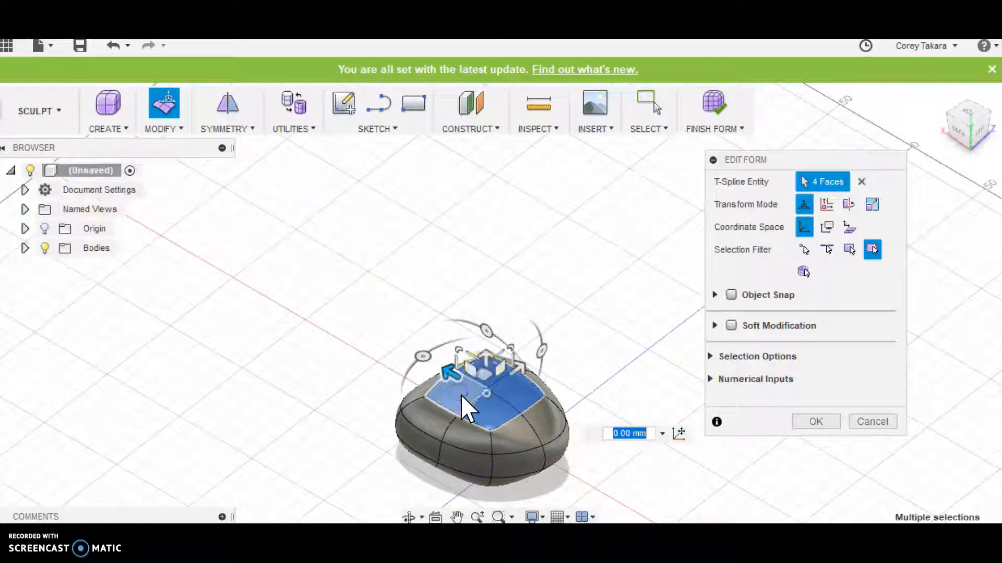
pyautogui.click(480, 359)
pyautogui.moveTo(486, 357); pyautogui.dragTo(420, 339)
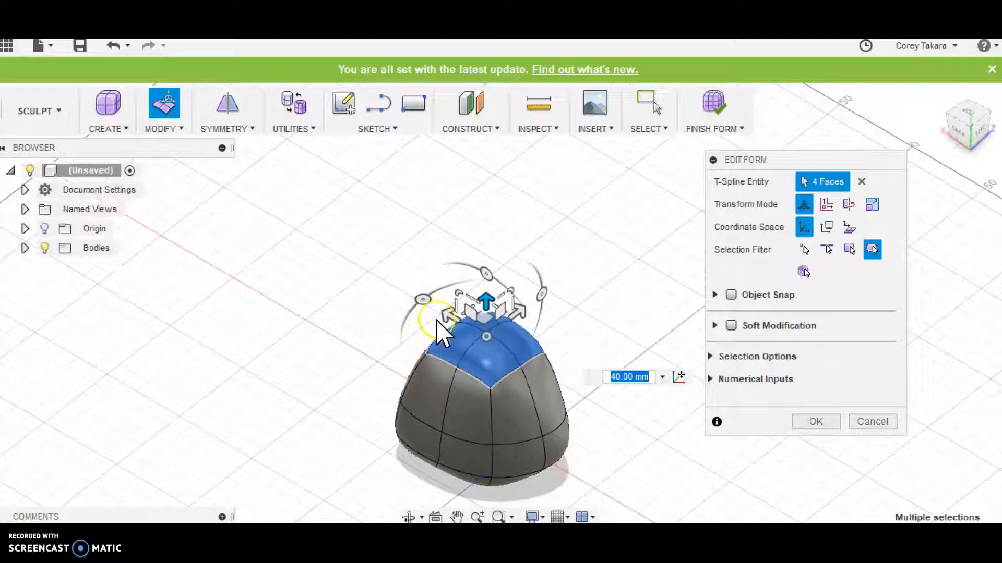
# - Twist the four raised top faces and tilt them 30 degrees
pyautogui.moveTo(421, 302); pyautogui.dragTo(538, 291)
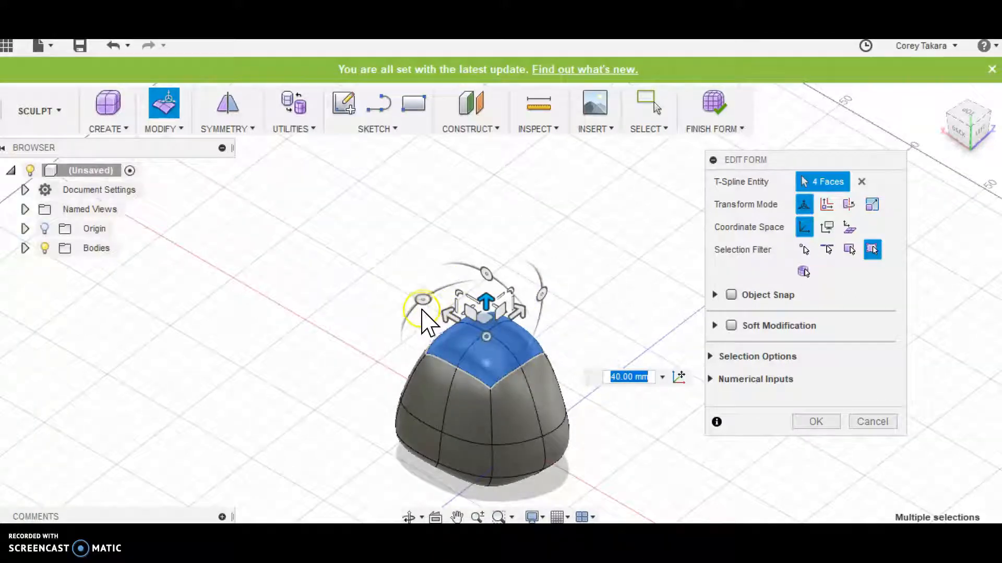
pyautogui.moveTo(423, 299); pyautogui.dragTo(449, 387)
pyautogui.moveTo(507, 368); pyautogui.dragTo(422, 343)
pyautogui.moveTo(485, 274)
pyautogui.mouseDown()
pyautogui.moveTo(443, 262)
pyautogui.moveTo(425, 281)
pyautogui.moveTo(474, 267)
pyautogui.moveTo(490, 285)
pyautogui.moveTo(486, 276)
pyautogui.mouseUp()
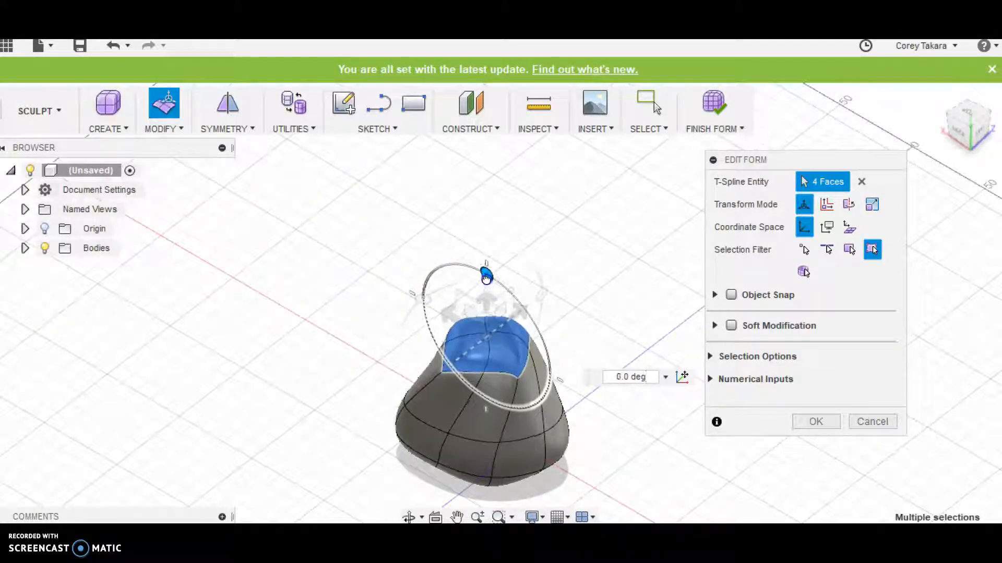
pyautogui.moveTo(542, 293); pyautogui.dragTo(587, 385)
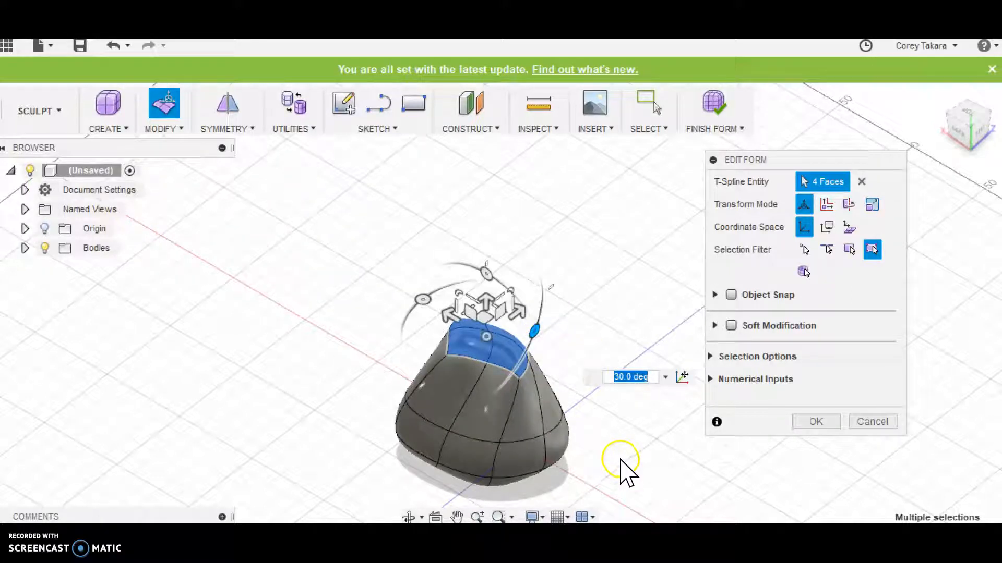
# - Pull the middle-row face on the form's back side, nearest the right side, slightly outward
pyautogui.keyDown('shift'); pyautogui.moveTo(624, 456); pyautogui.dragTo(540, 412, button='middle'); pyautogui.keyUp('shift')
pyautogui.click(522, 440)
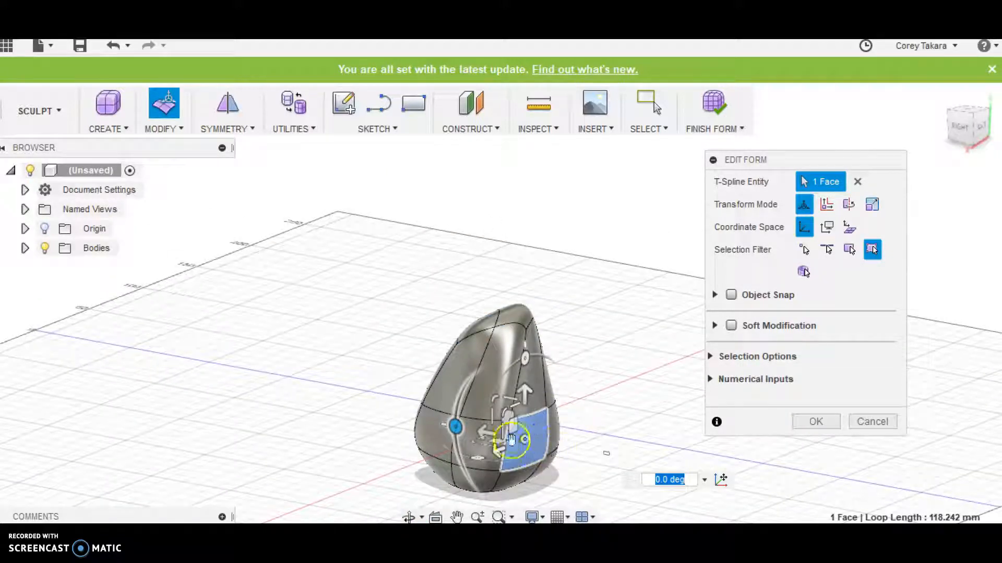
pyautogui.moveTo(482, 432); pyautogui.dragTo(503, 437)
pyautogui.keyDown('shift'); pyautogui.moveTo(646, 415); pyautogui.dragTo(514, 402, button='middle'); pyautogui.keyUp('shift')
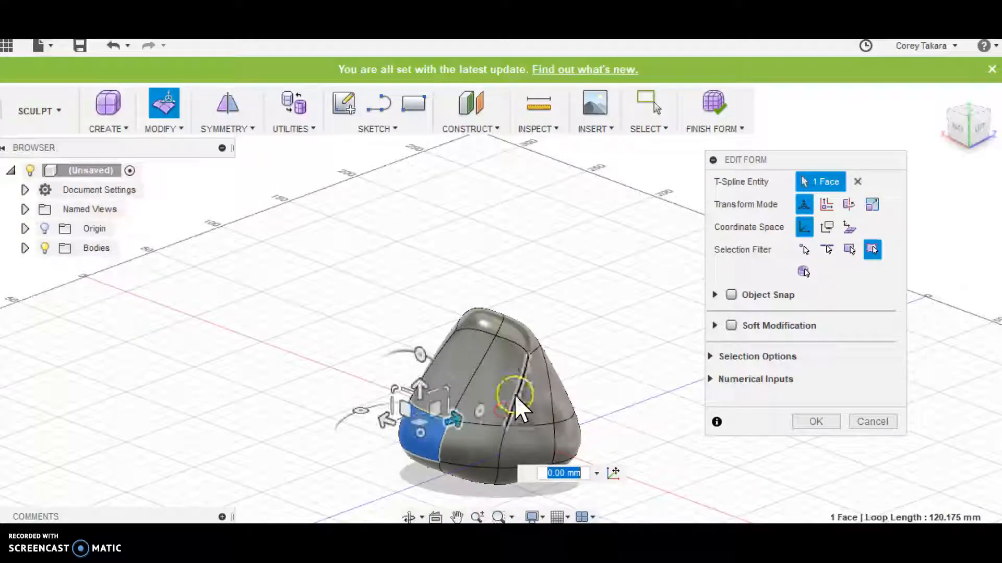
# - Insert a new edge loop above the eight connected edges topping the form's middle row of faces, at insert location 0.405
pyautogui.click(488, 425)
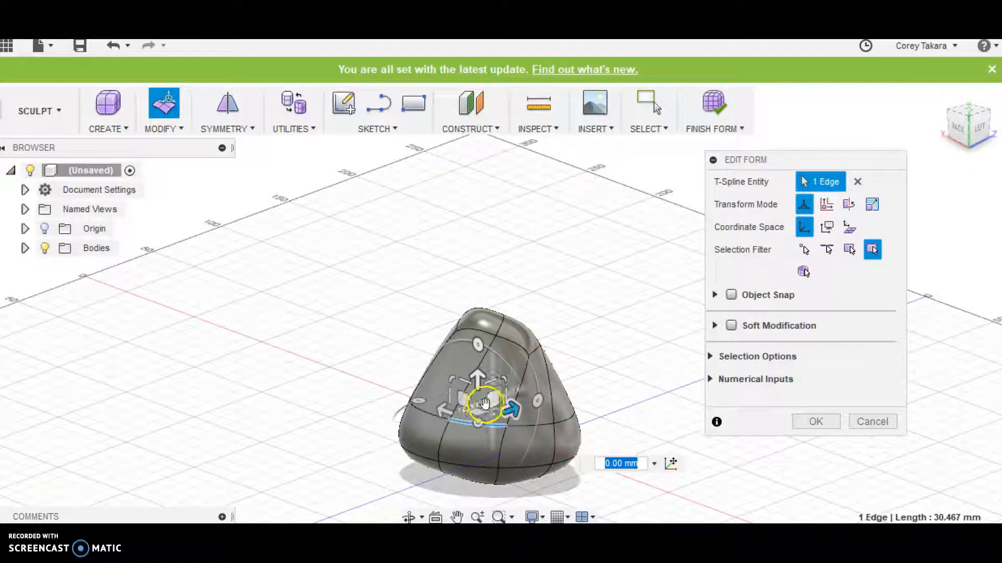
pyautogui.keyDown('shift'); pyautogui.click(427, 415); pyautogui.keyUp('shift')
pyautogui.keyDown('shift'); pyautogui.click(529, 421); pyautogui.keyUp('shift')
pyautogui.keyDown('shift'); pyautogui.click(564, 418); pyautogui.keyUp('shift')
pyautogui.keyDown('shift'); pyautogui.moveTo(619, 400); pyautogui.dragTo(455, 435, button='middle'); pyautogui.keyUp('shift')
pyautogui.keyDown('shift'); pyautogui.click(455, 435); pyautogui.keyUp('shift')
pyautogui.keyDown('shift'); pyautogui.click(531, 440); pyautogui.keyUp('shift')
pyautogui.keyDown('shift'); pyautogui.click(560, 419); pyautogui.keyUp('shift')
pyautogui.keyDown('shift'); pyautogui.moveTo(597, 418); pyautogui.dragTo(510, 443, button='middle'); pyautogui.keyUp('shift')
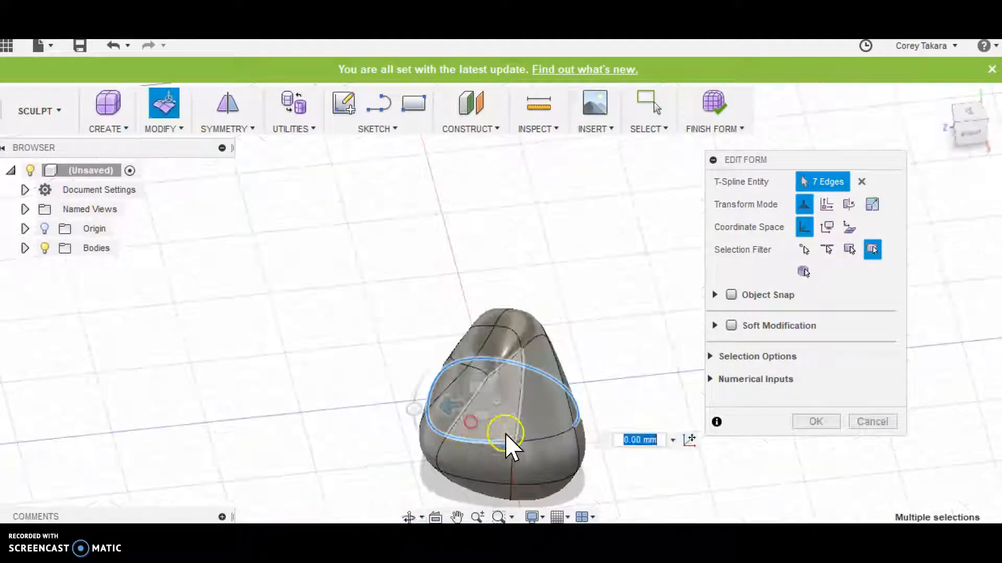
pyautogui.keyDown('shift'); pyautogui.click(548, 437); pyautogui.keyUp('shift')
pyautogui.click(161, 127)
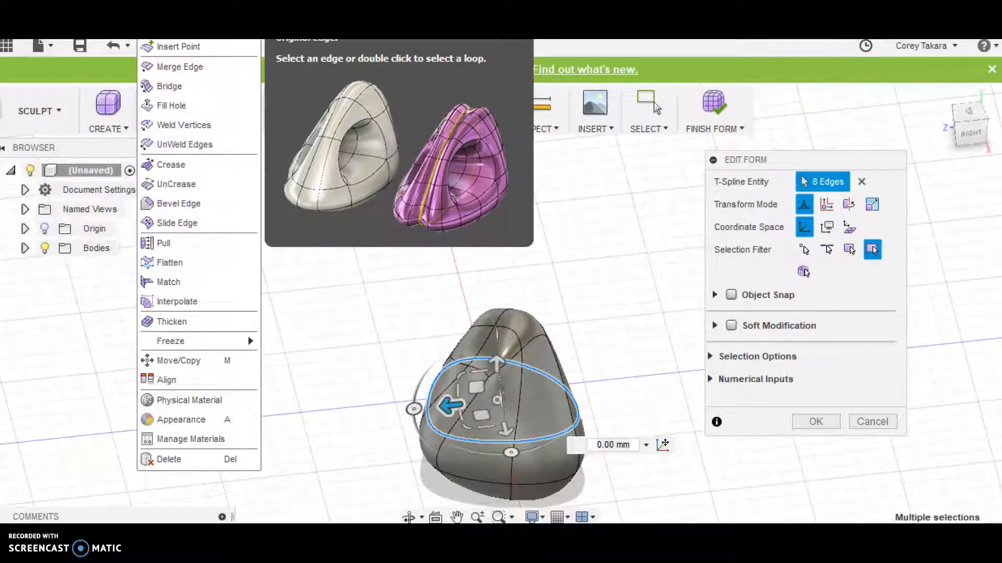
pyautogui.click(178, 27)
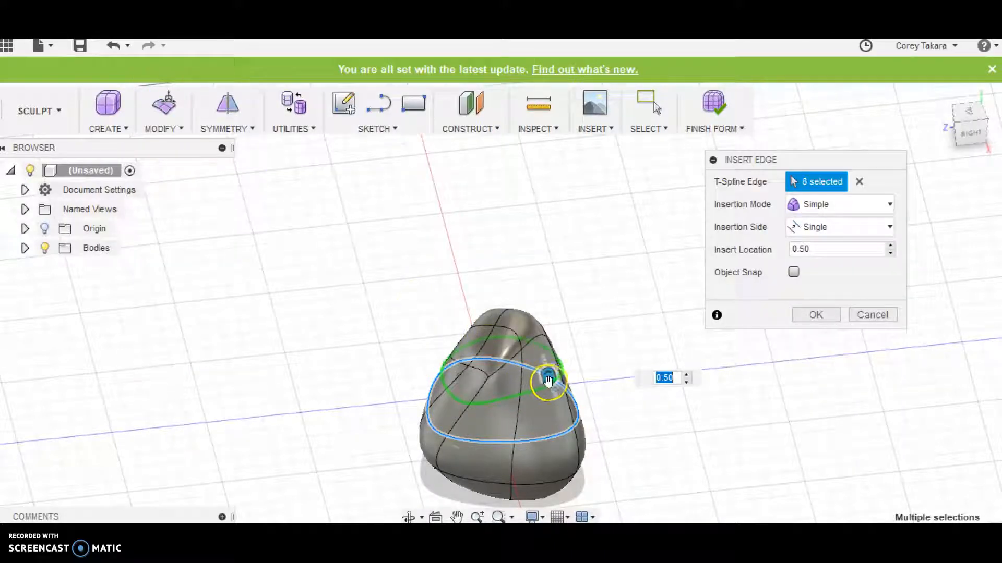
pyautogui.moveTo(551, 384)
pyautogui.mouseDown()
pyautogui.moveTo(561, 399)
pyautogui.moveTo(559, 362)
pyautogui.moveTo(564, 382)
pyautogui.moveTo(553, 380)
pyautogui.mouseUp()
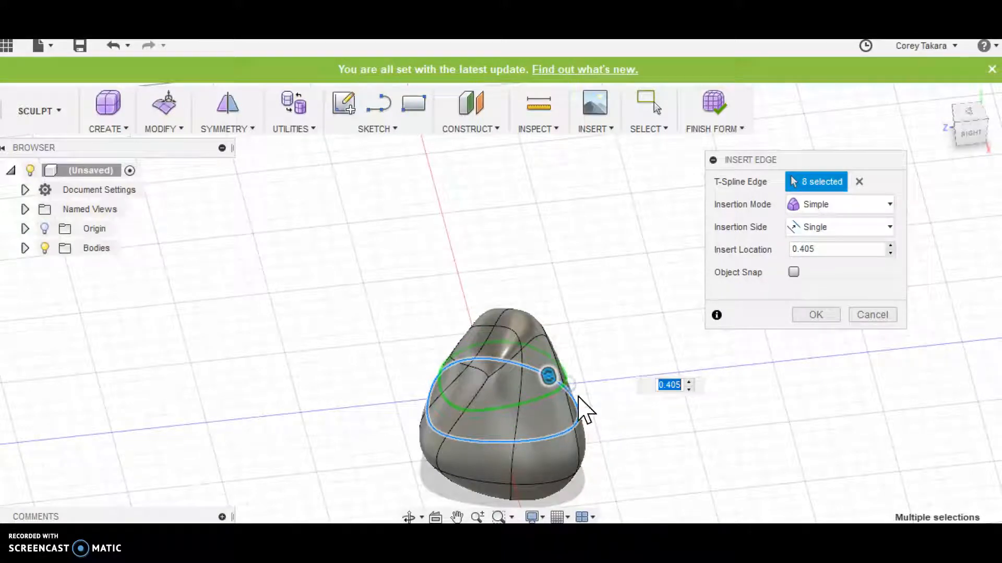
pyautogui.click(803, 315)
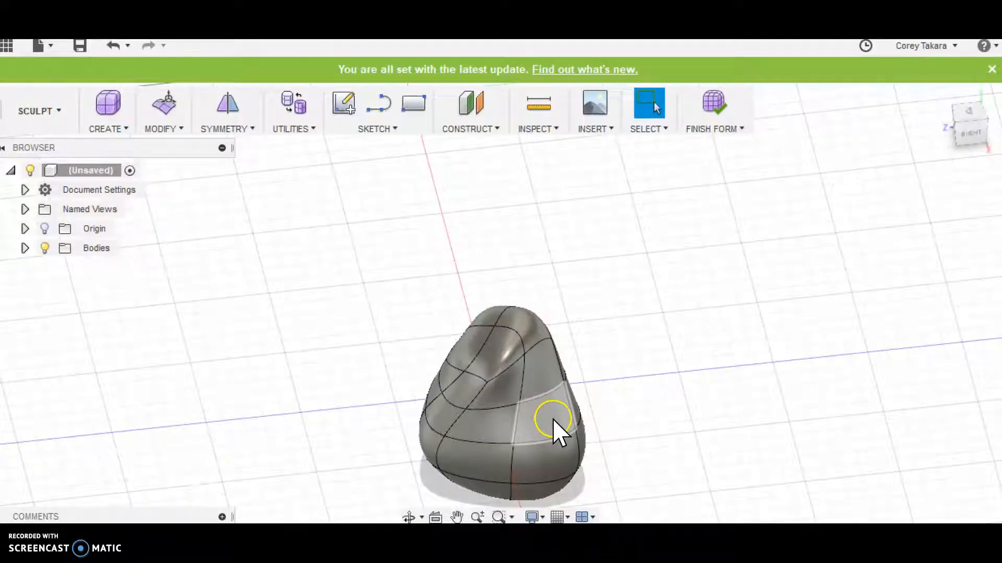
# - Try to nudge the two right-side faces directly above the inserted edge loop with Edit Form, and clear the selection
pyautogui.click(545, 380)
pyautogui.keyDown('shift'); pyautogui.click(510, 394); pyautogui.keyUp('shift')
pyautogui.click(175, 128)
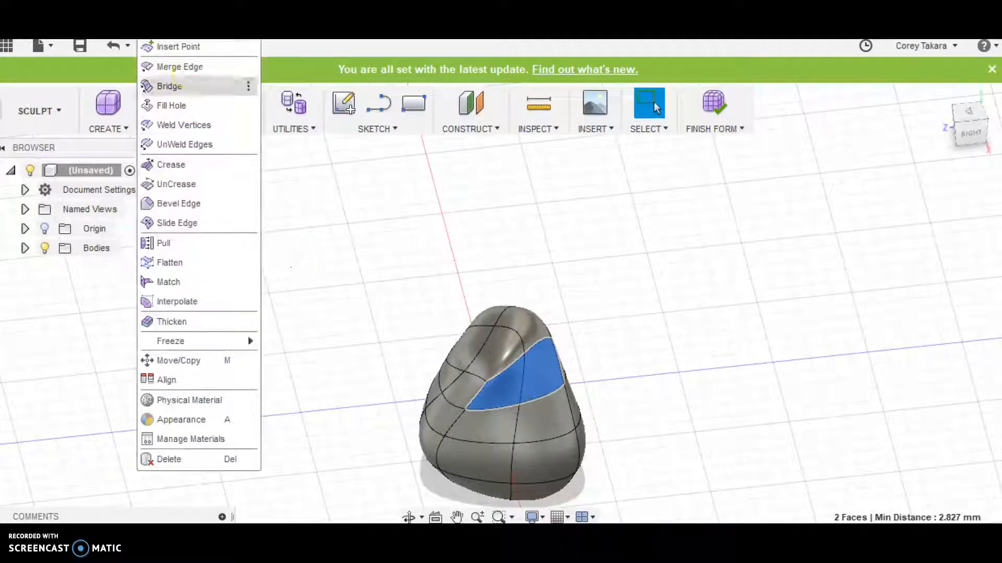
pyautogui.click(182, 30)
pyautogui.moveTo(538, 427)
pyautogui.mouseDown()
pyautogui.moveTo(539, 437)
pyautogui.moveTo(540, 409)
pyautogui.mouseUp()
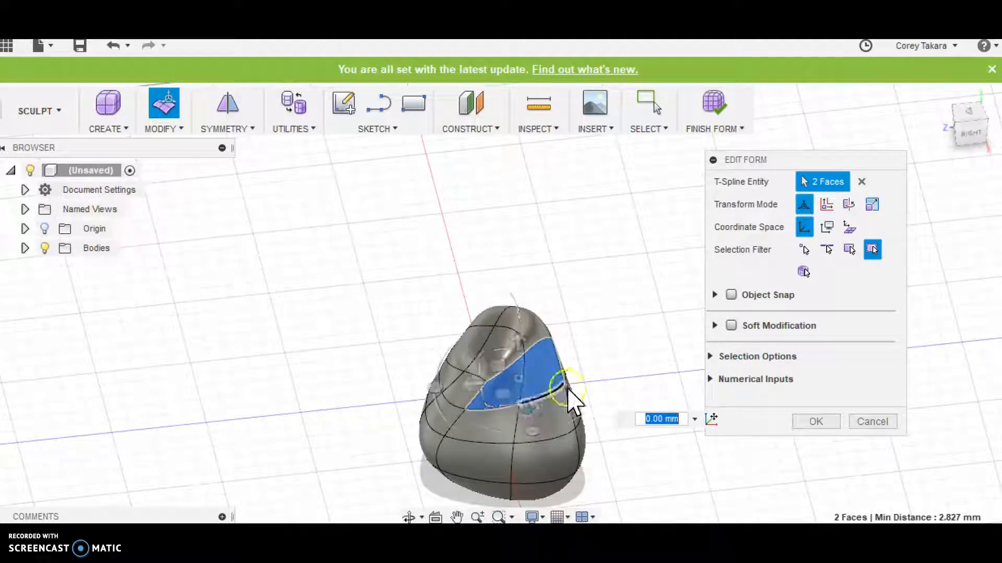
pyautogui.click(605, 355)
# - Delete the four top faces to open the form's upper end
pyautogui.keyDown('shift'); pyautogui.moveTo(359, 440); pyautogui.dragTo(364, 463, button='middle'); pyautogui.keyUp('shift')
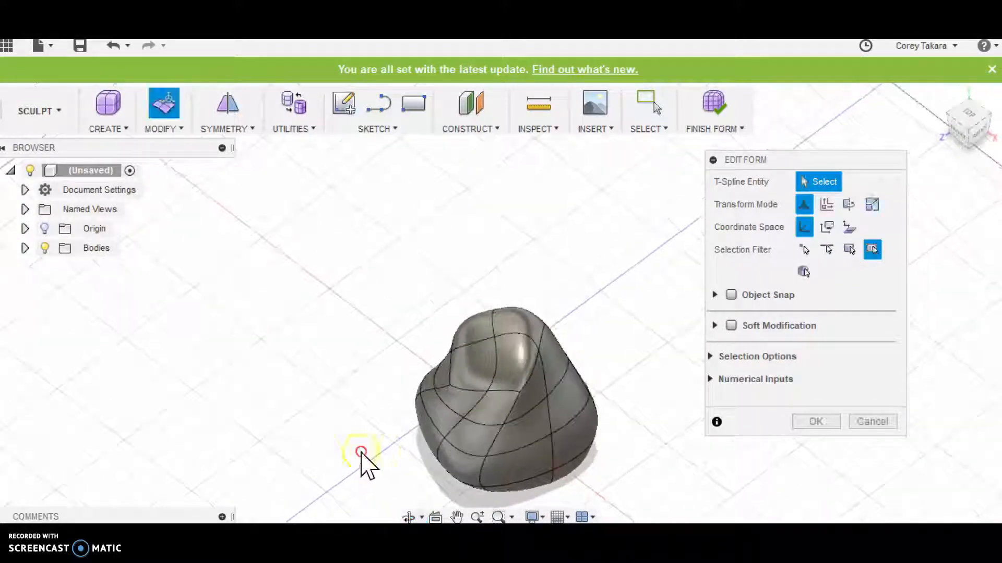
pyautogui.click(472, 368)
pyautogui.keyDown('shift'); pyautogui.click(514, 336); pyautogui.keyUp('shift')
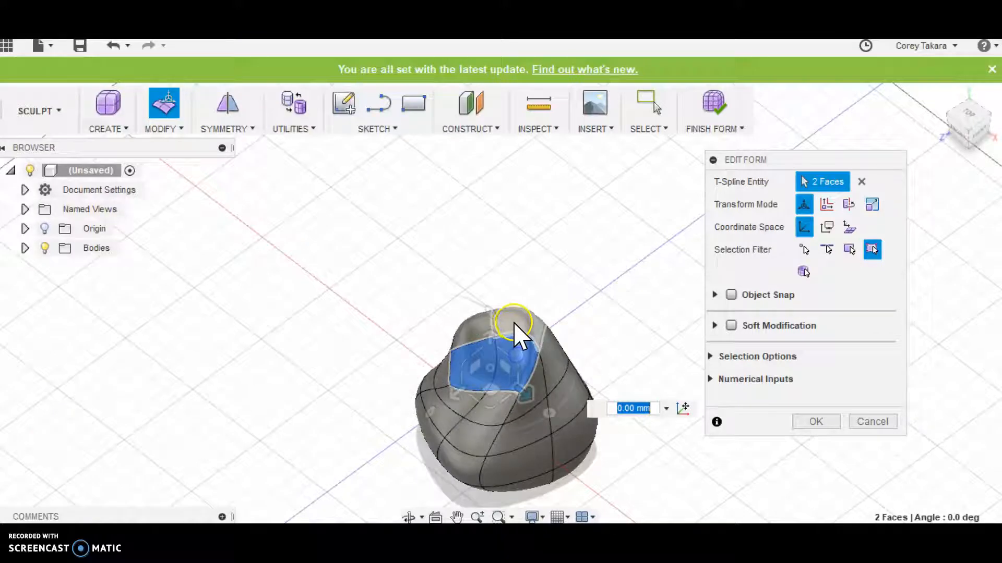
pyautogui.keyDown('shift'); pyautogui.click(481, 330); pyautogui.keyUp('shift')
pyautogui.keyDown('shift'); pyautogui.click(468, 338); pyautogui.keyUp('shift')
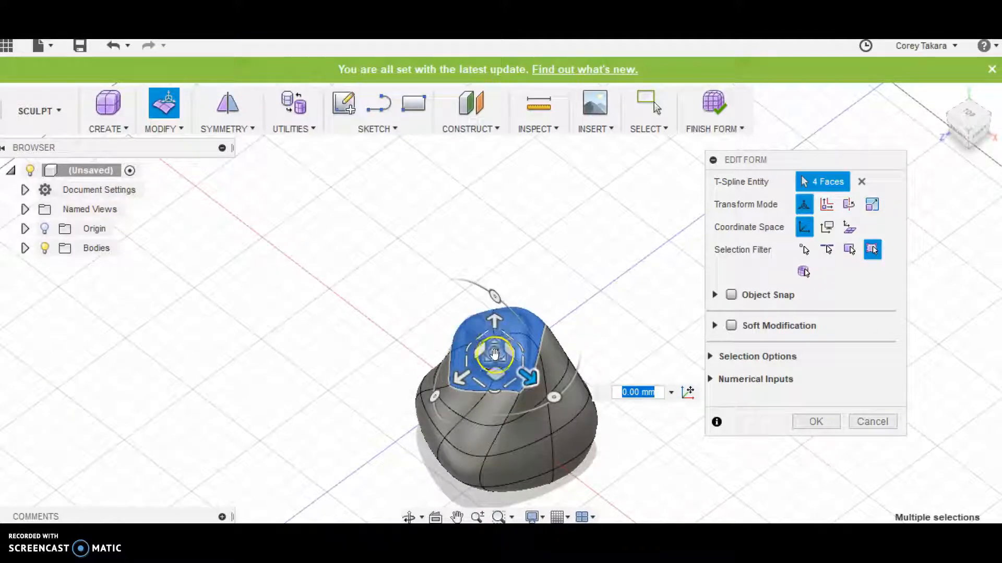
pyautogui.rightClick(514, 351)
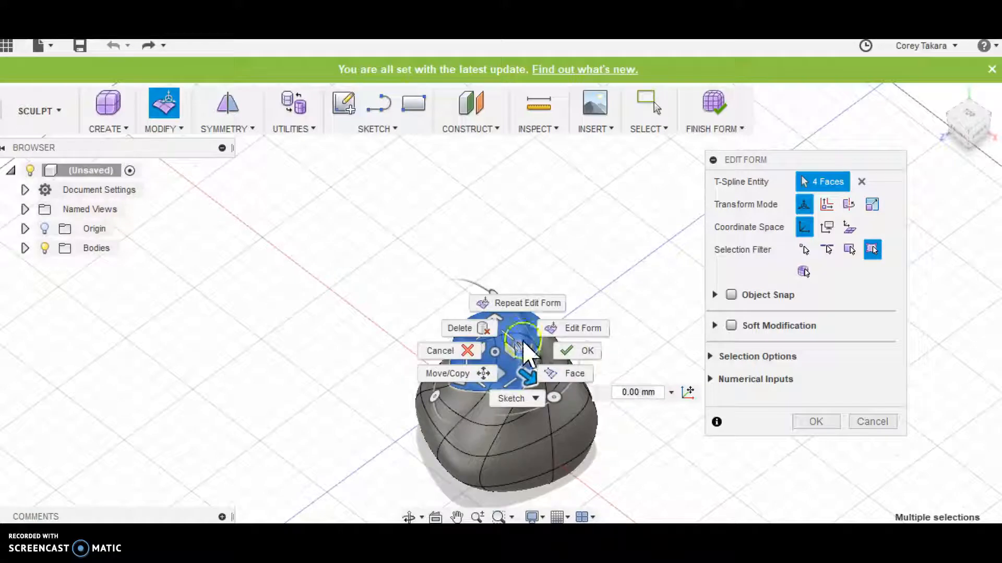
pyautogui.click(485, 328)
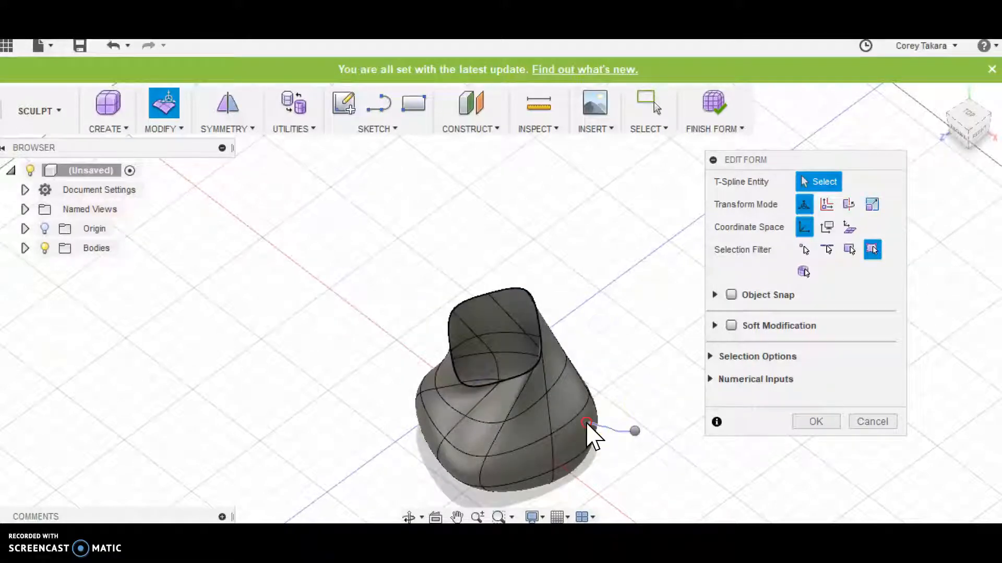
pyautogui.rightClick(617, 424)
pyautogui.click(634, 423)
# - Start a Thicken of the open form body with a thickness of 6 mm
pyautogui.moveTo(623, 438)
pyautogui.keyDown('shift'); pyautogui.mouseDown(button='middle')
pyautogui.moveTo(564, 431)
pyautogui.moveTo(382, 366)
pyautogui.moveTo(617, 439)
pyautogui.moveTo(601, 437)
pyautogui.mouseUp(button='middle'); pyautogui.keyUp('shift')
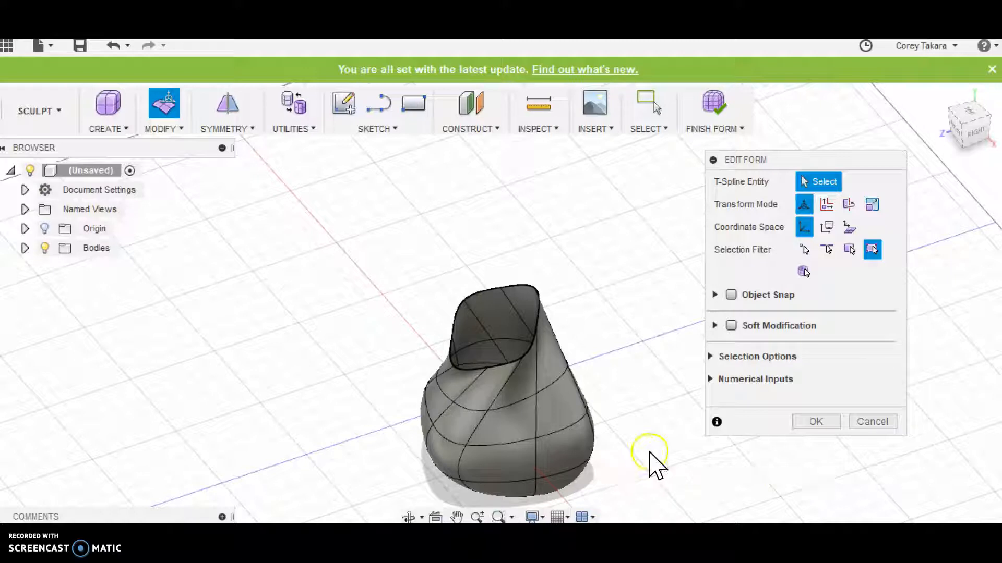
pyautogui.click(468, 304)
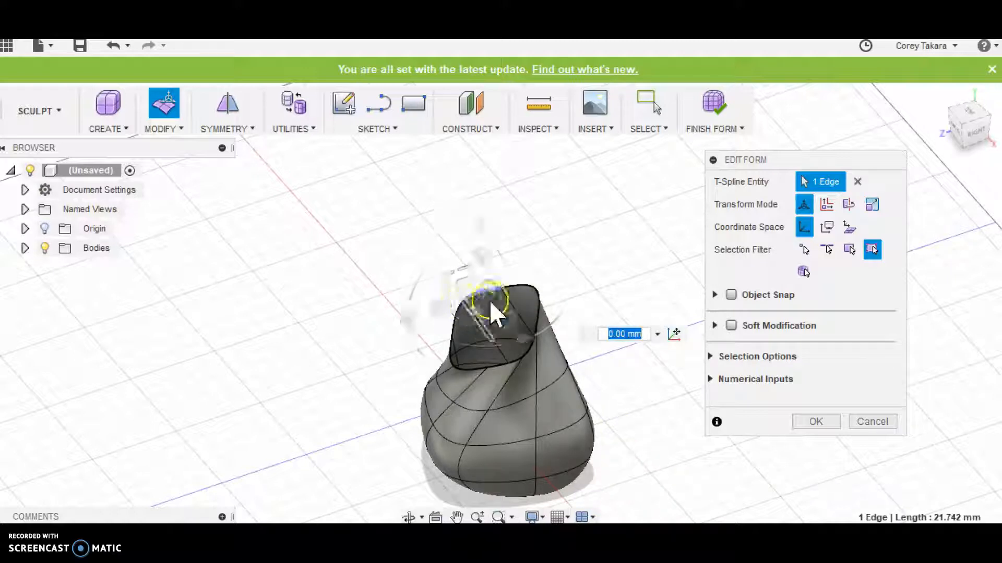
pyautogui.click(518, 286)
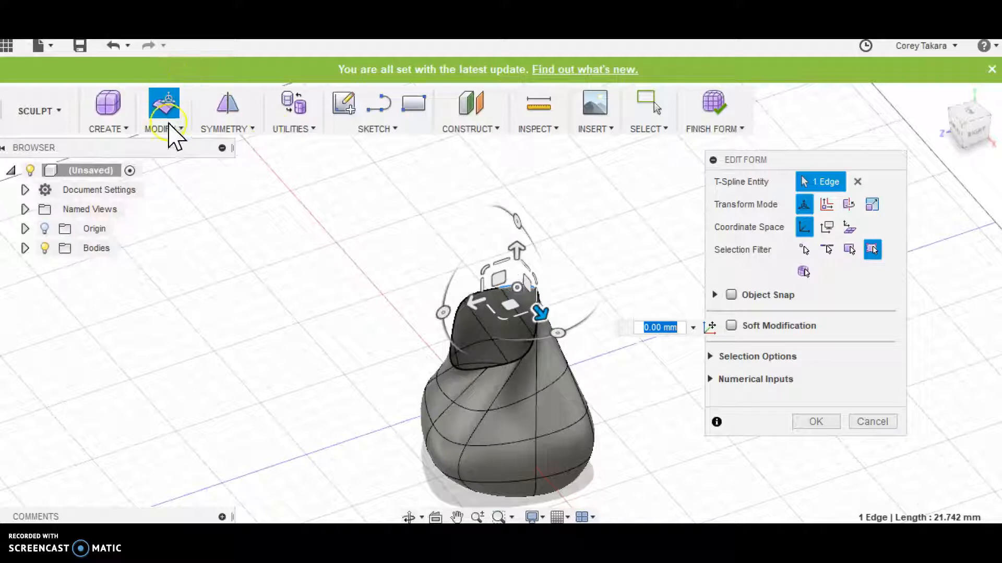
pyautogui.click(170, 133)
pyautogui.click(207, 317)
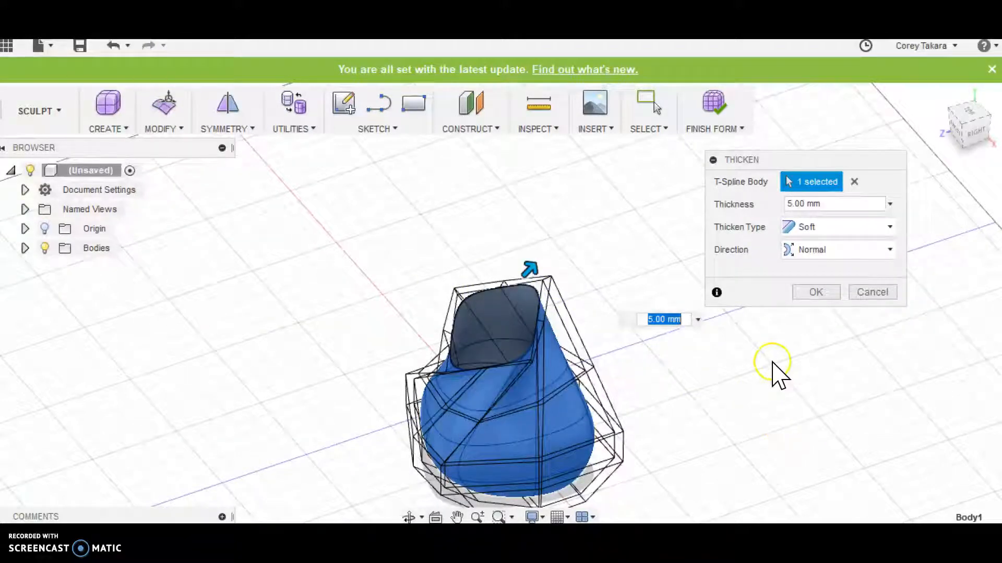
pyautogui.doubleClick(804, 205)
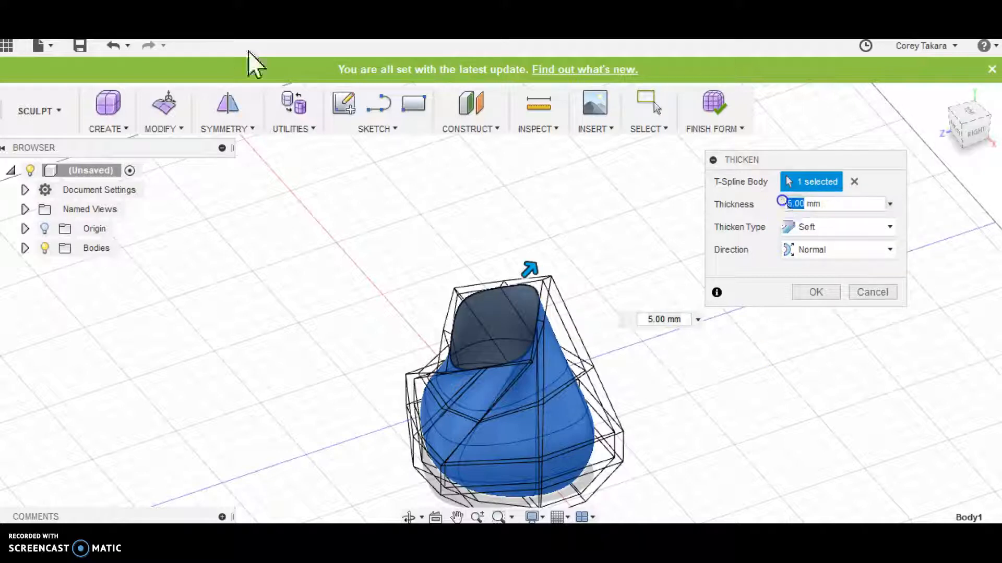
pyautogui.write('6')
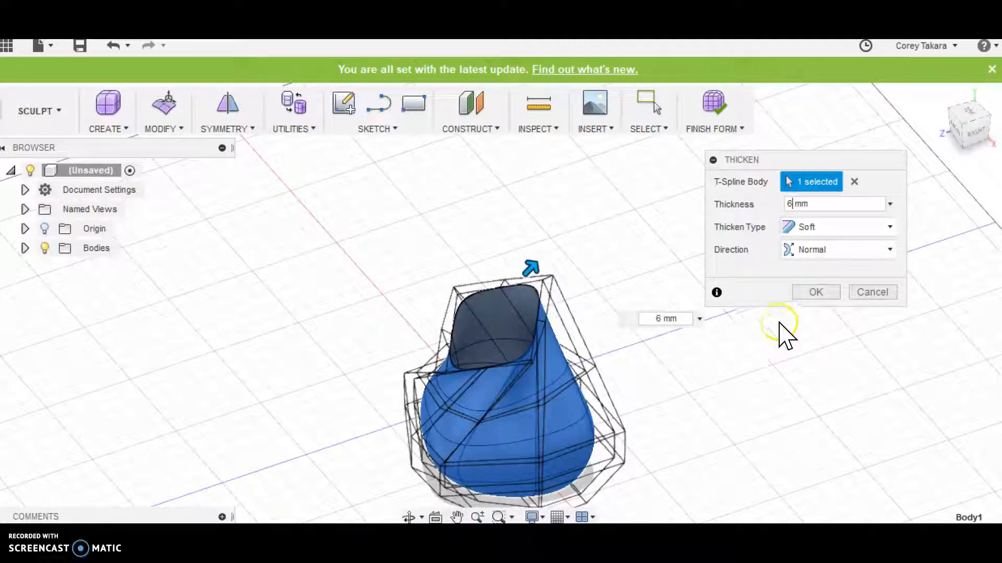
# - Set the thicken type to Sharp with the direction Normal, and apply the thickening
pyautogui.click(810, 227)
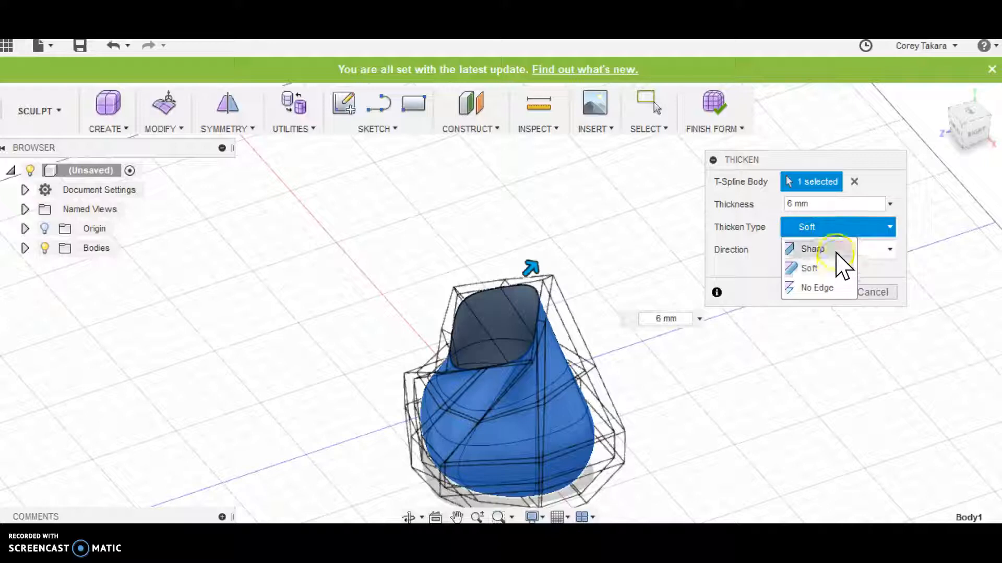
pyautogui.click(814, 250)
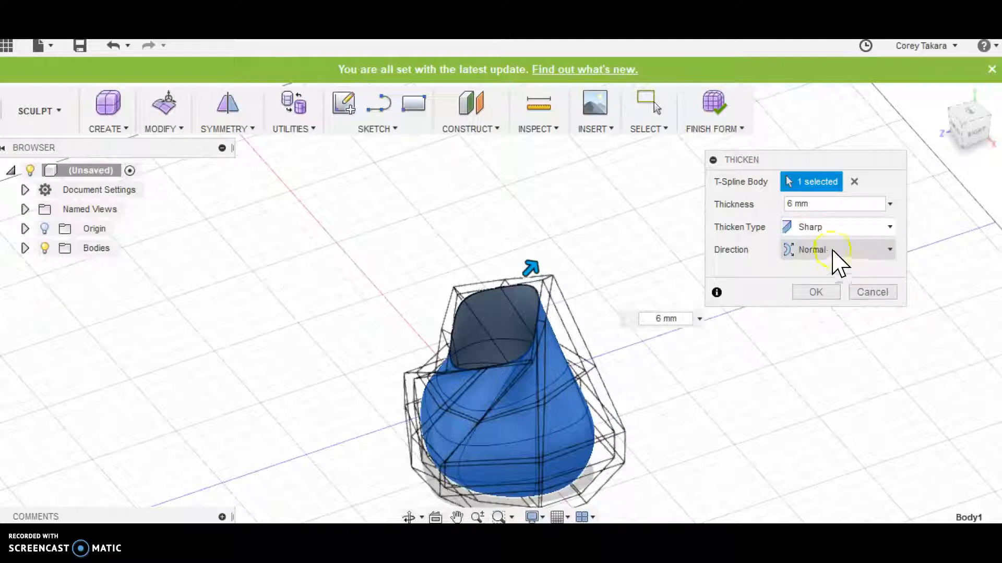
pyautogui.click(829, 250)
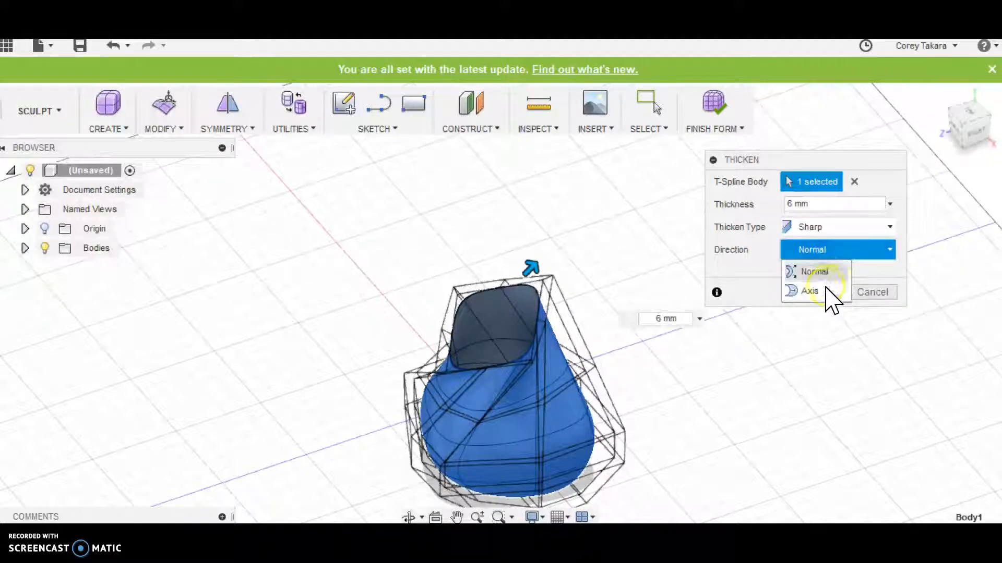
pyautogui.click(815, 270)
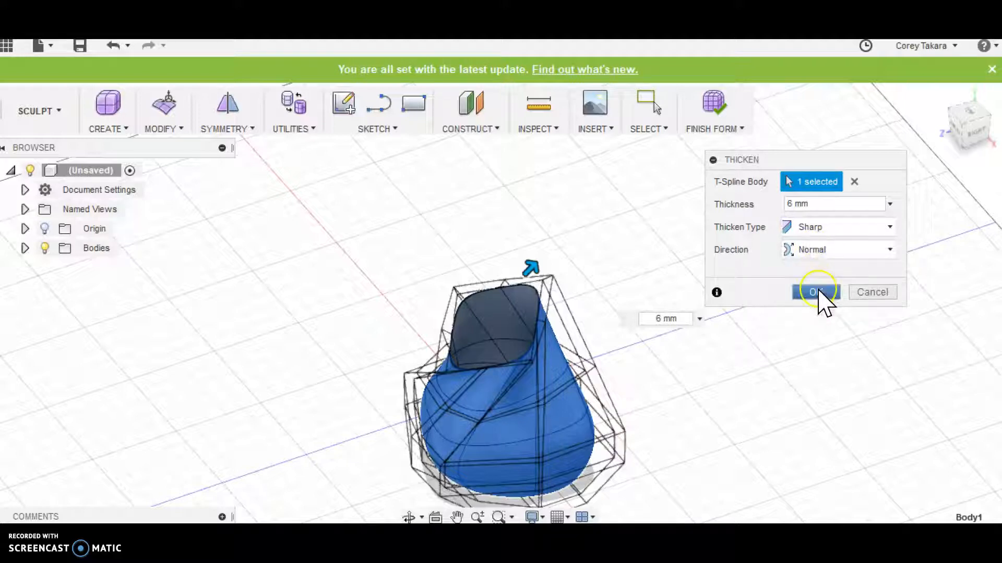
pyautogui.click(816, 292)
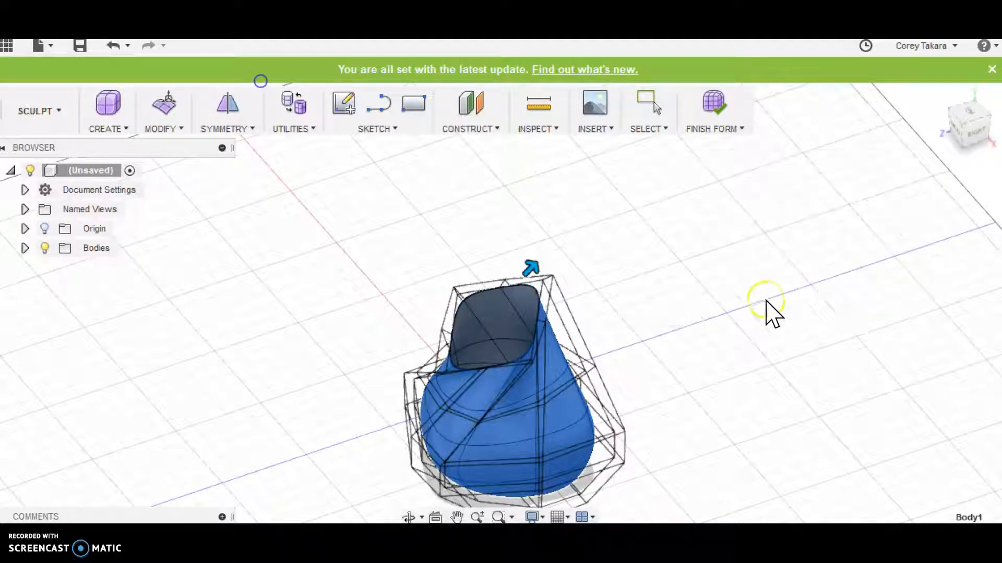
# - Finish the form to convert the thickened vase into a solid body
pyautogui.keyDown('shift'); pyautogui.moveTo(626, 335); pyautogui.dragTo(232, 279, button='middle'); pyautogui.keyUp('shift')
pyautogui.click(461, 304)
pyautogui.keyDown('shift'); pyautogui.moveTo(460, 304); pyautogui.dragTo(664, 376, button='middle'); pyautogui.keyUp('shift')
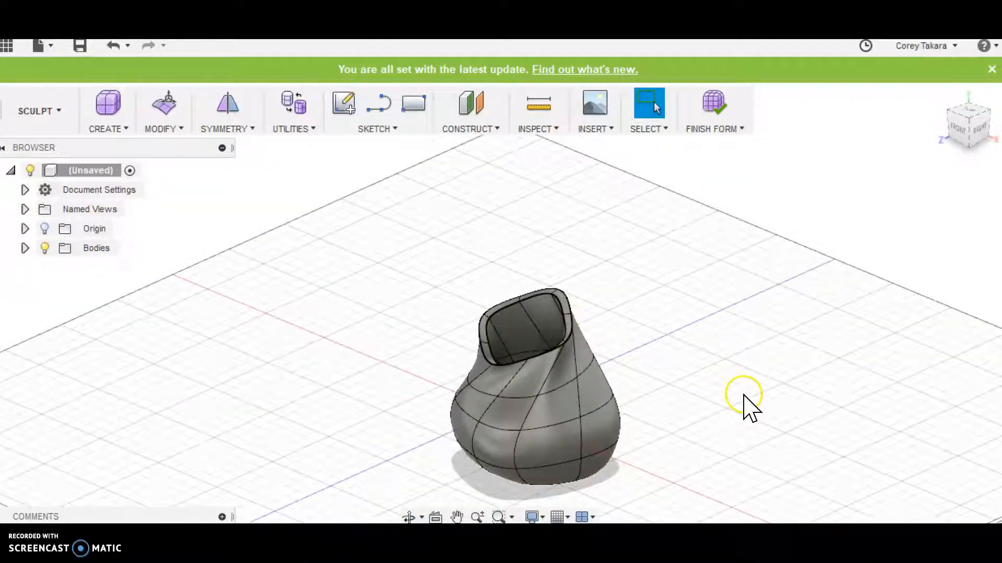
pyautogui.click(714, 110)
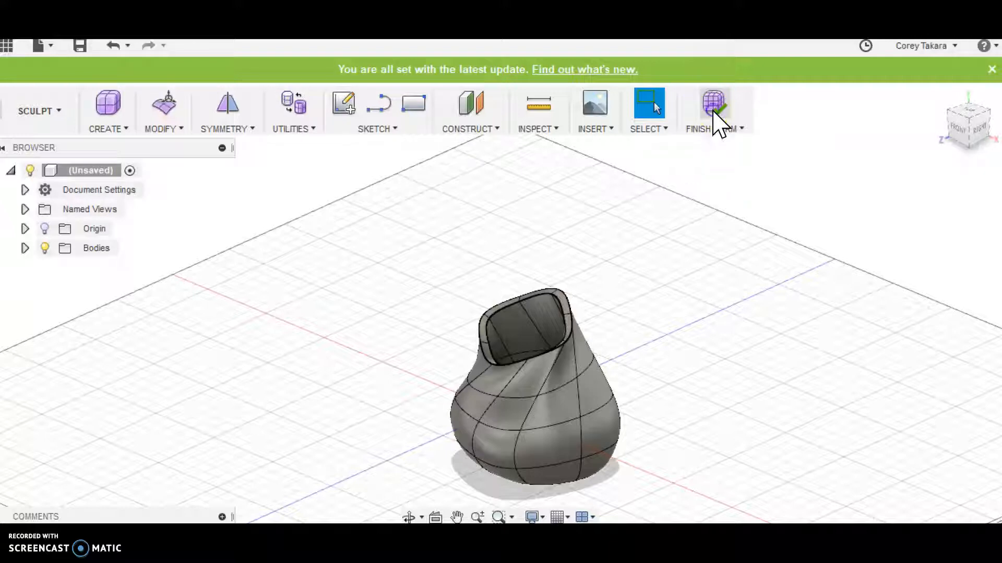
pyautogui.keyDown('shift'); pyautogui.moveTo(664, 398); pyautogui.dragTo(709, 391, button='middle'); pyautogui.keyUp('shift')
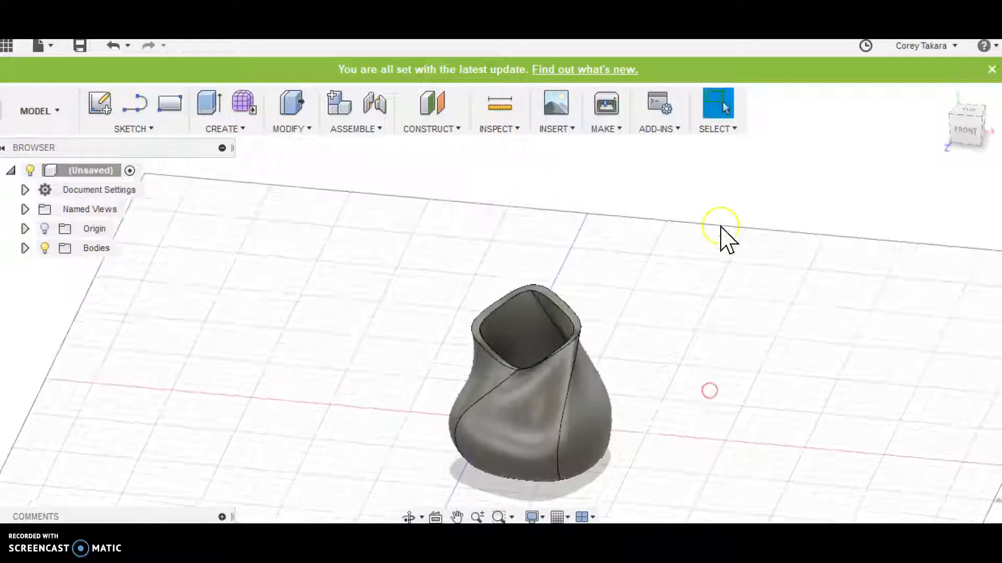
# - Set up the vase body for 3D Print output to a file, with Send to 3D Print Utility turned off
pyautogui.click(605, 129)
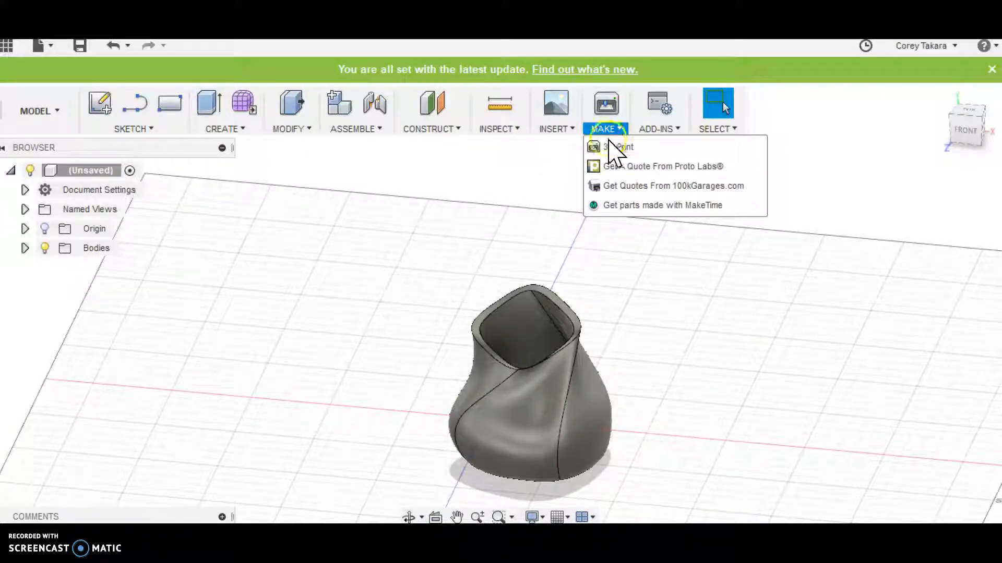
pyautogui.click(611, 147)
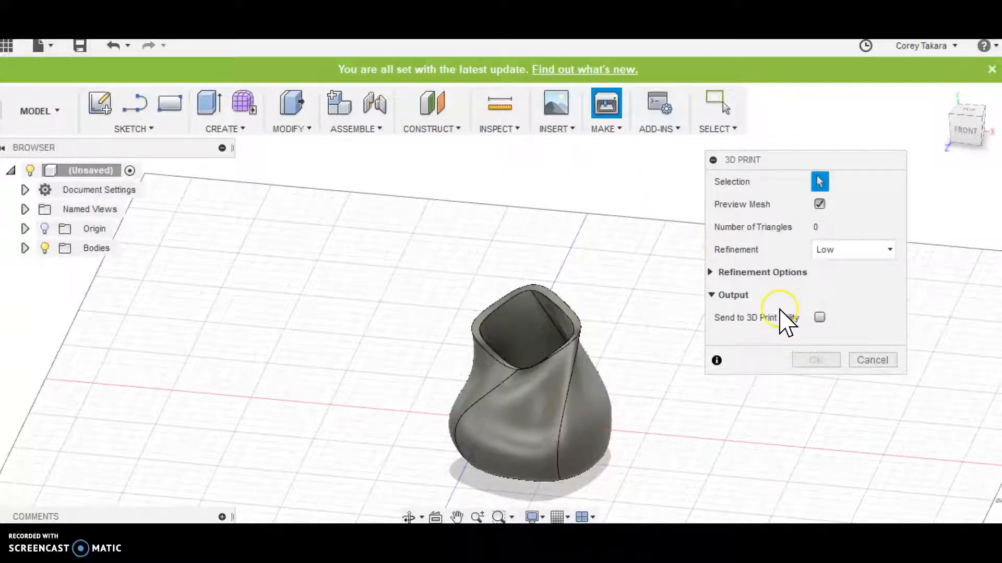
pyautogui.click(819, 318)
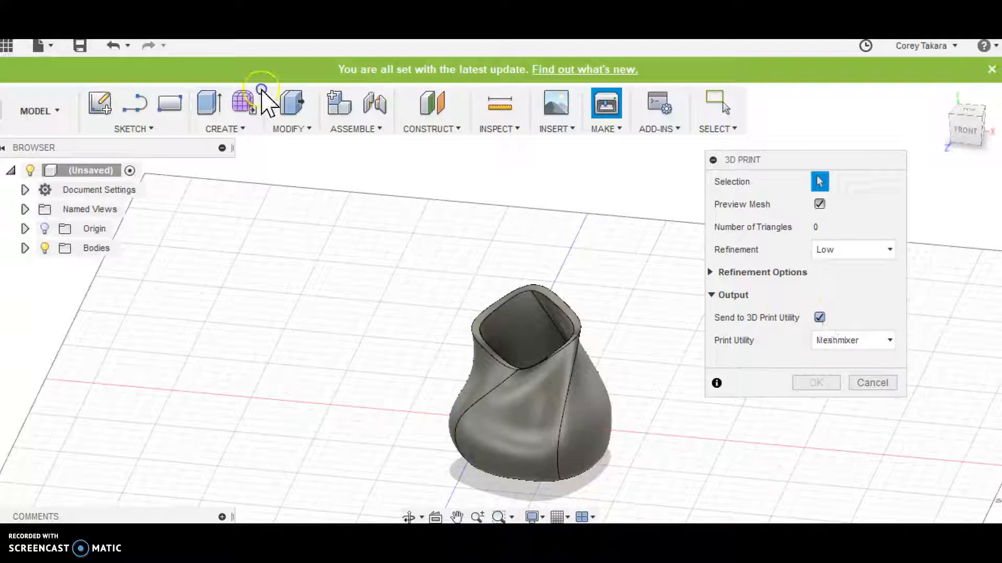
pyautogui.click(819, 317)
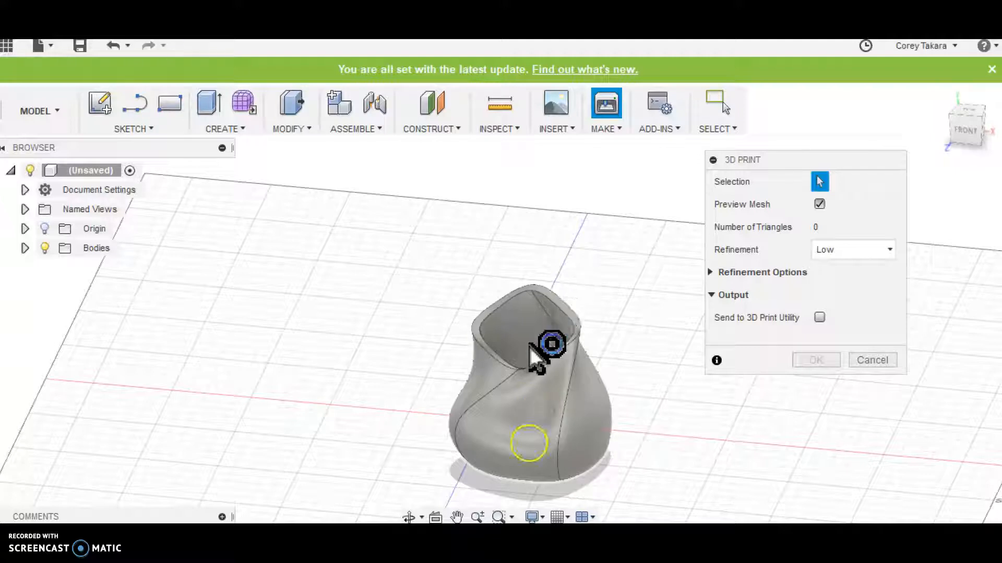
pyautogui.click(555, 360)
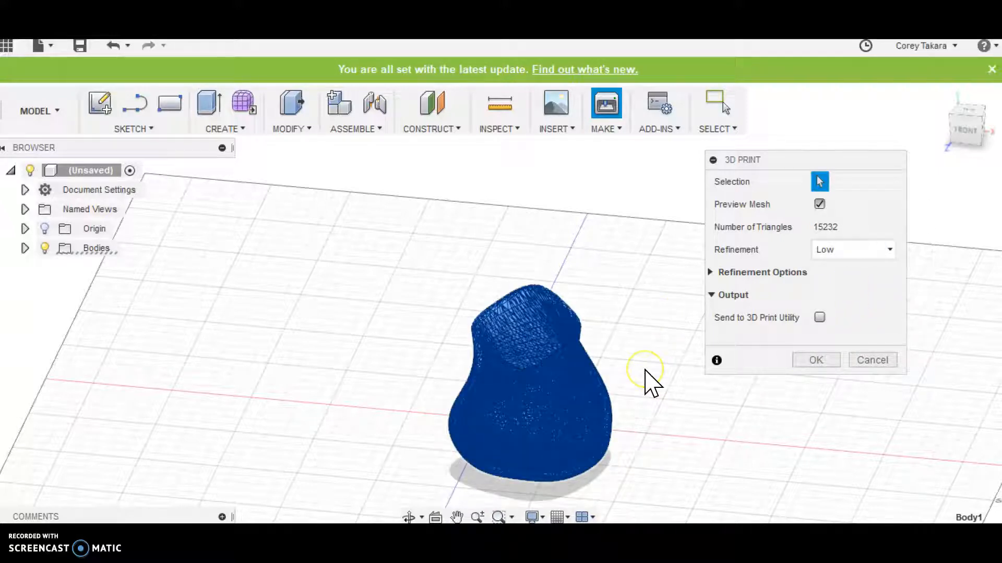
pyautogui.click(814, 360)
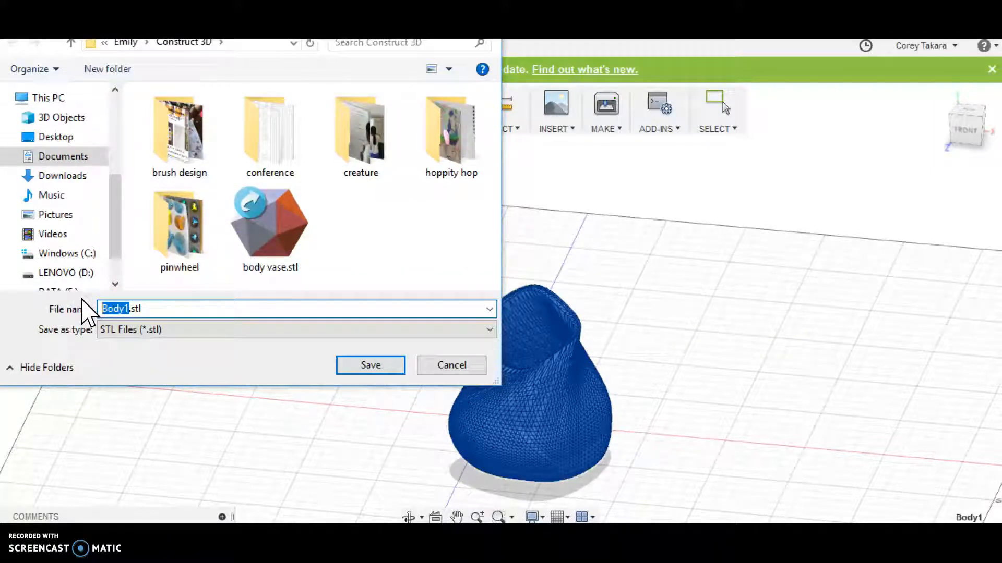
# - Save the mesh as an STL file named "test vase" in the Construct 3D folder
pyautogui.write('test ')
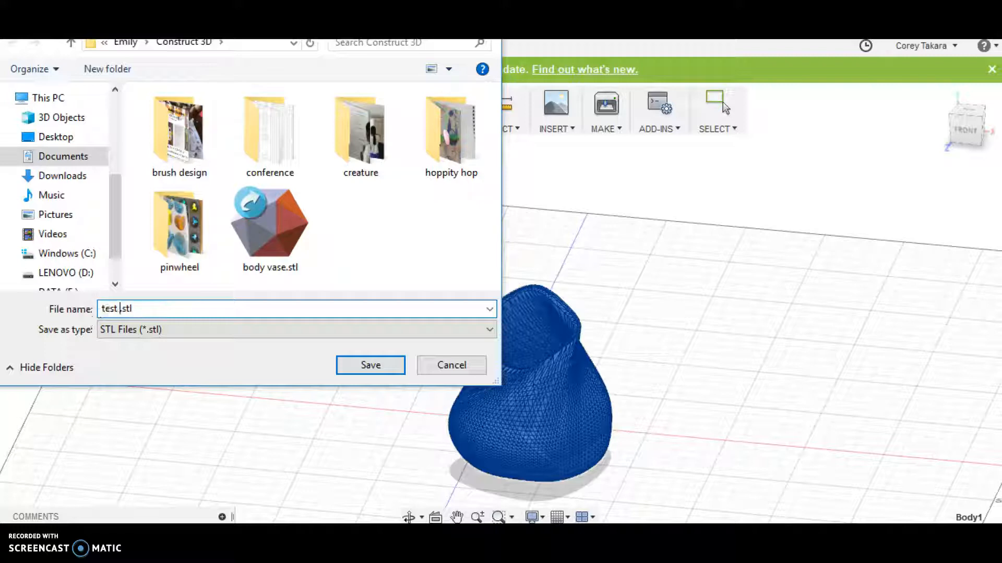
pyautogui.write('vase')
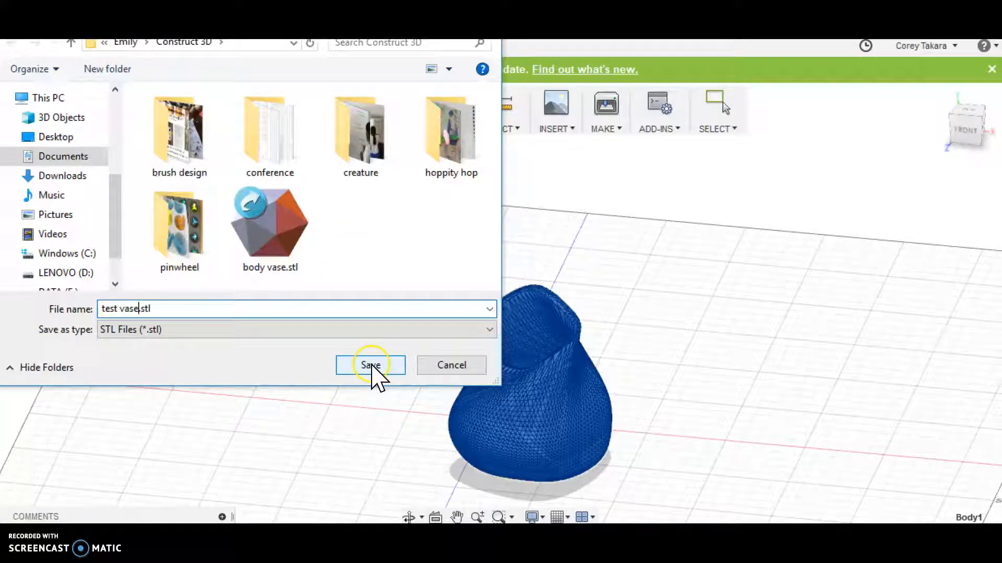
pyautogui.click(372, 365)
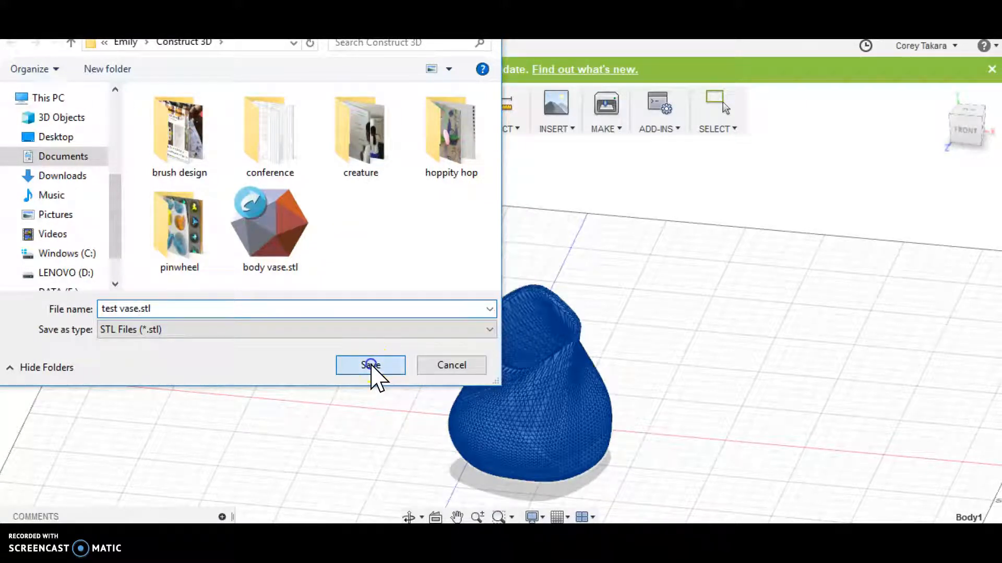
pyautogui.click(268, 328)
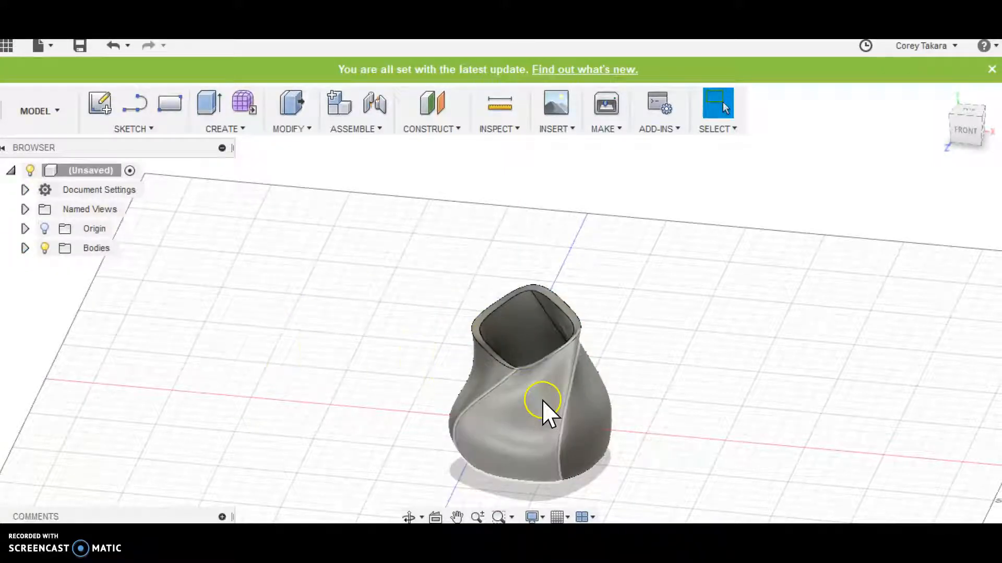
pyautogui.keyDown('shift'); pyautogui.moveTo(681, 431); pyautogui.dragTo(720, 432, button='middle'); pyautogui.keyUp('shift')
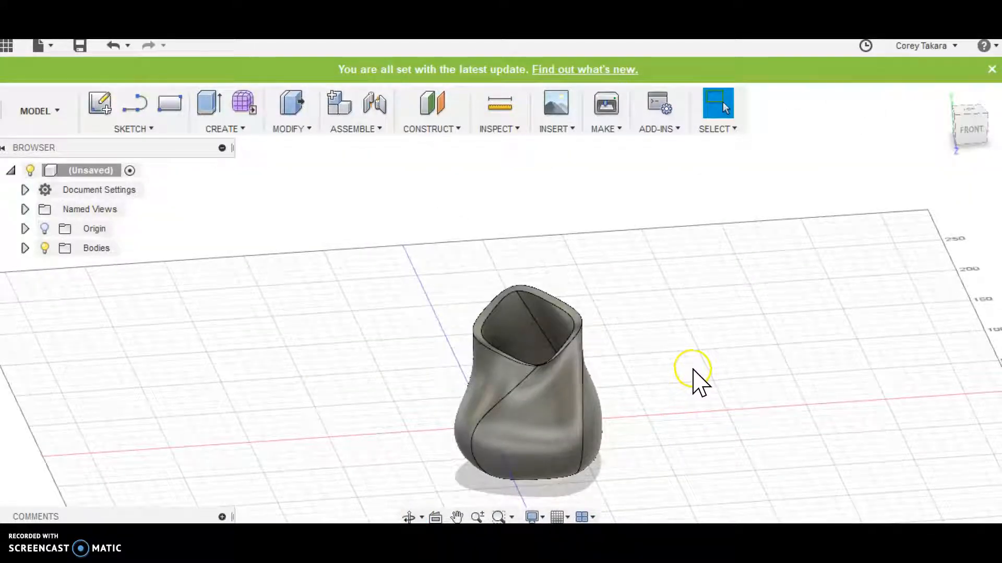